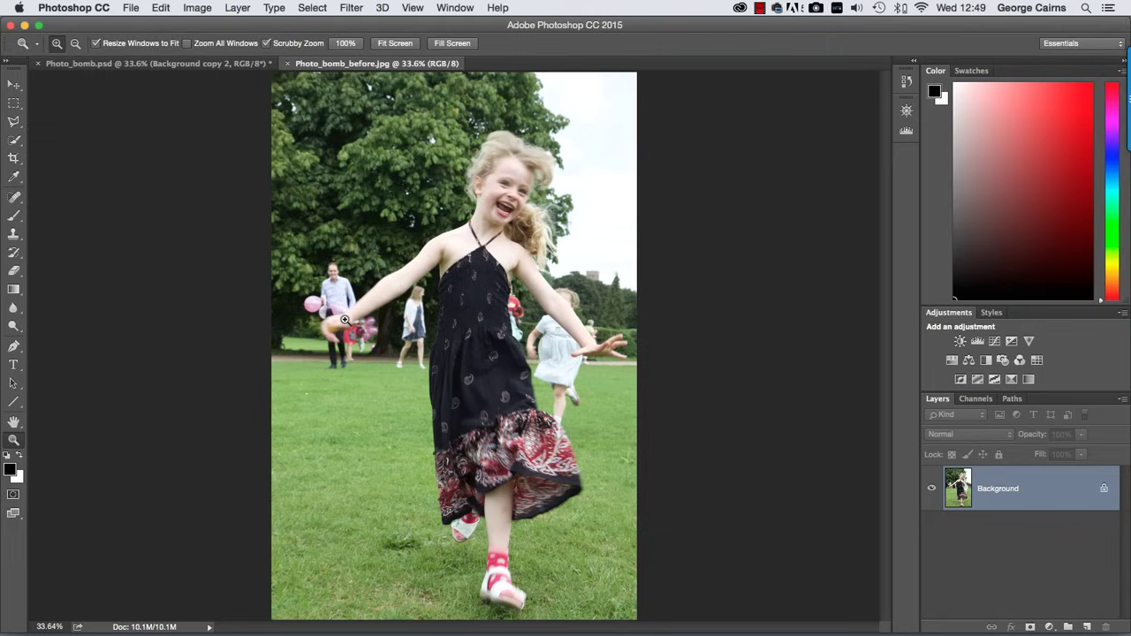
Switch to the unedited Photo_bomb.JPG park photo with its single Background layer.
key(ctrl+Tab)
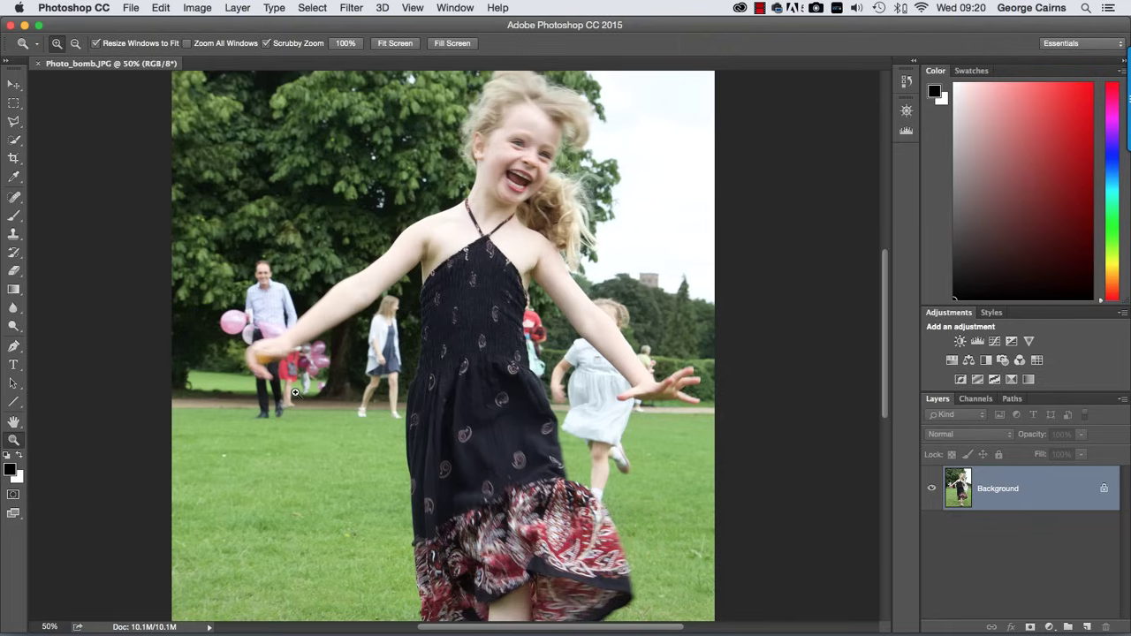
Zoom to 66.7% and Quick Select the girl from her outstretched hand over her chest and neck.
click(280, 345)
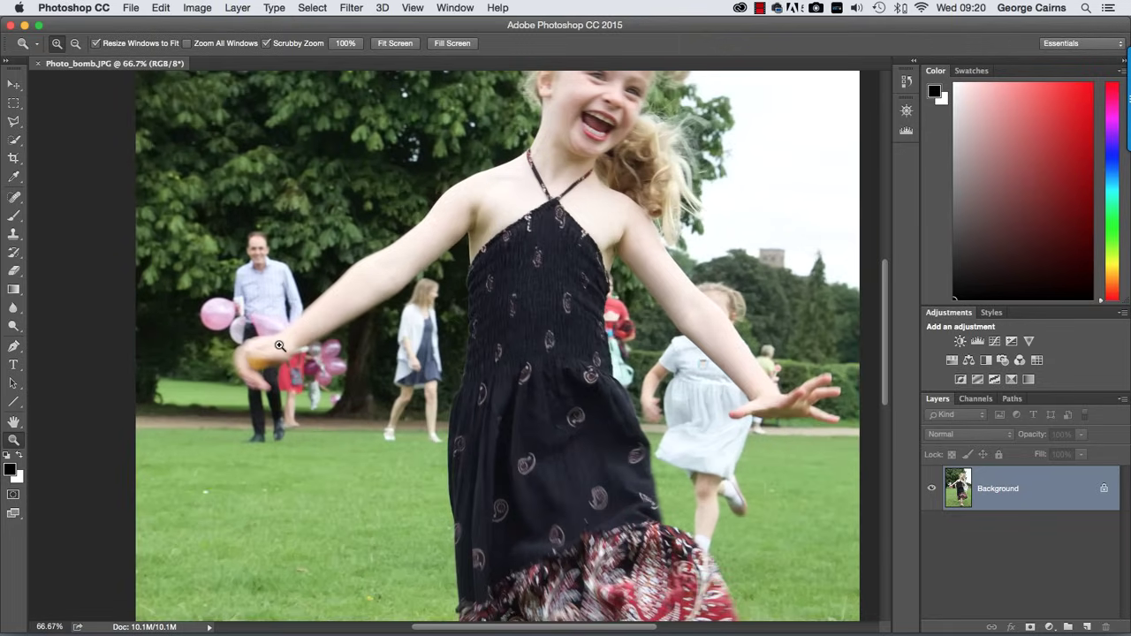
click(13, 139)
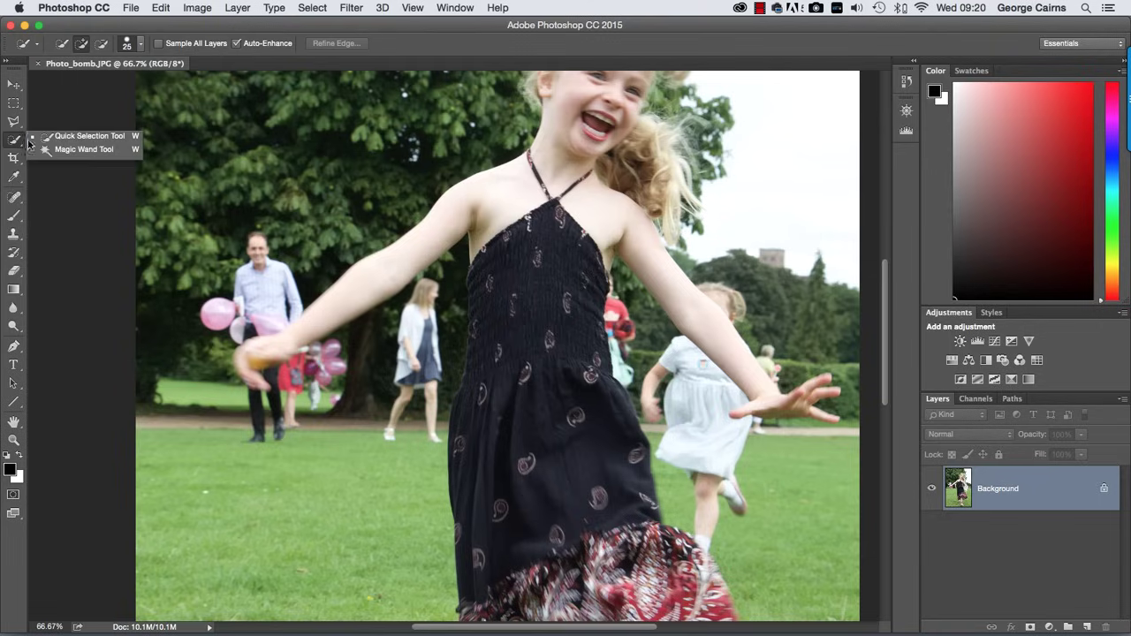
click(82, 139)
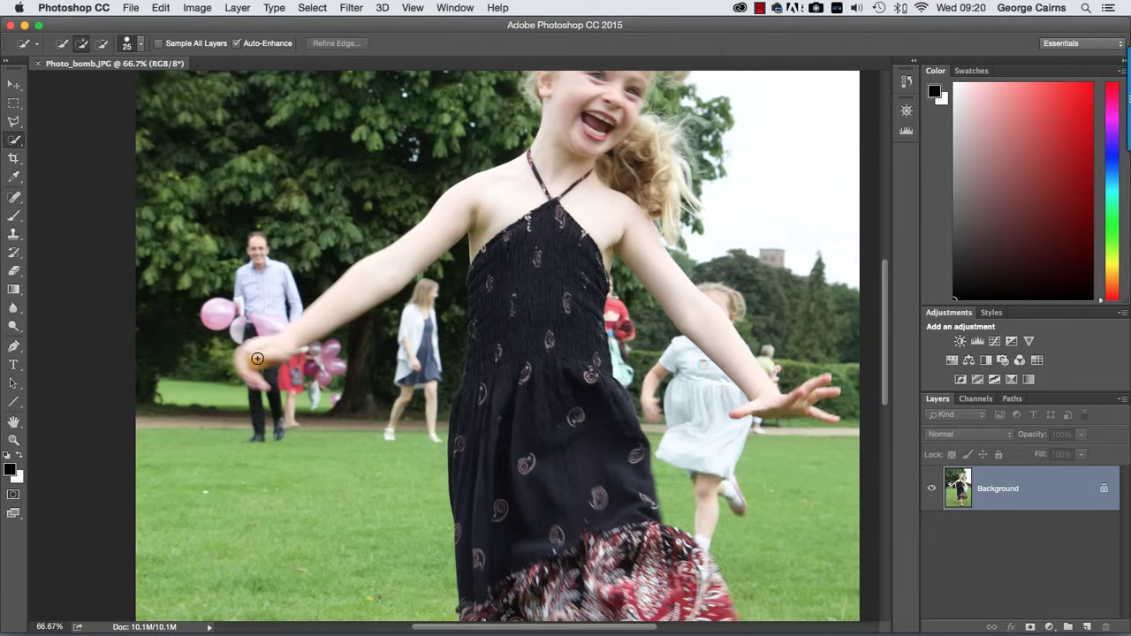
mouse_move(257, 380)
mouse_down()
mouse_move(257, 351)
mouse_move(303, 336)
mouse_move(468, 206)
mouse_move(485, 243)
mouse_move(477, 292)
mouse_move(500, 332)
mouse_move(468, 389)
mouse_move(610, 535)
mouse_up()
mouse_move(585, 226)
mouse_down()
mouse_move(554, 167)
mouse_move(610, 216)
mouse_move(603, 258)
mouse_move(624, 226)
mouse_move(656, 284)
mouse_move(734, 366)
mouse_up()
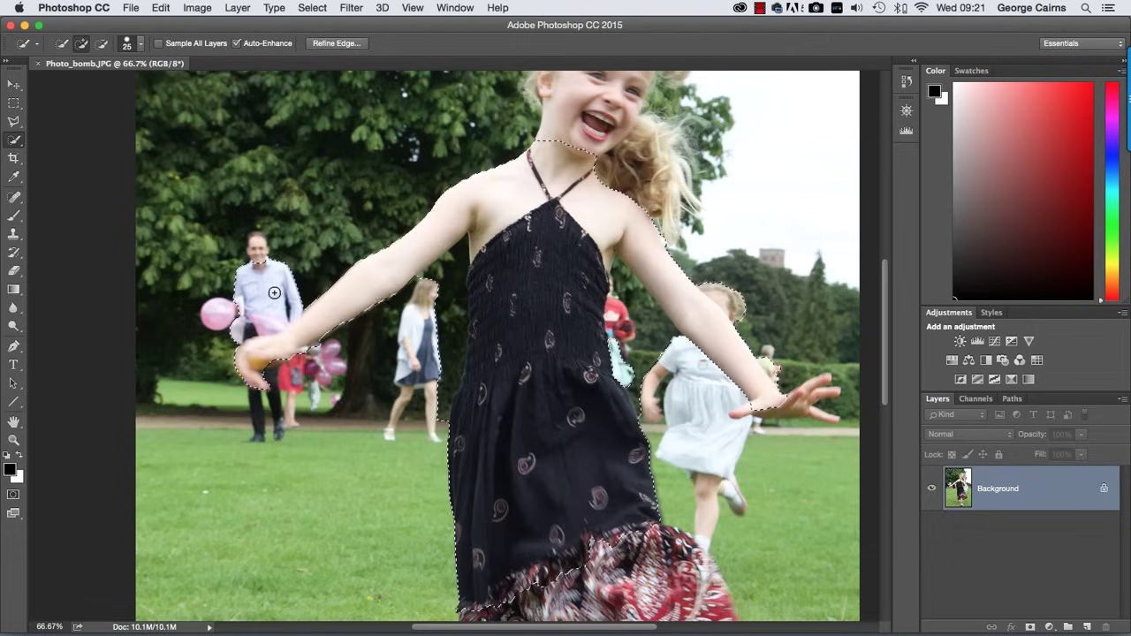
Subtract the background people from the girl's selection and add back missed parts of her body.
click(102, 44)
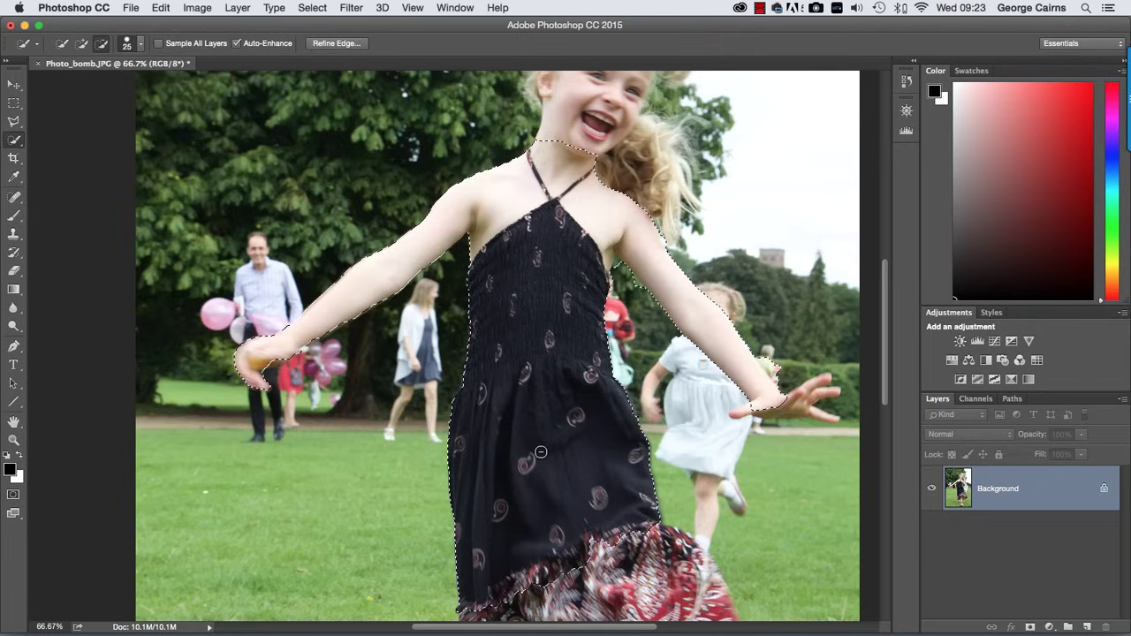
scroll(541, 452, right, 2)
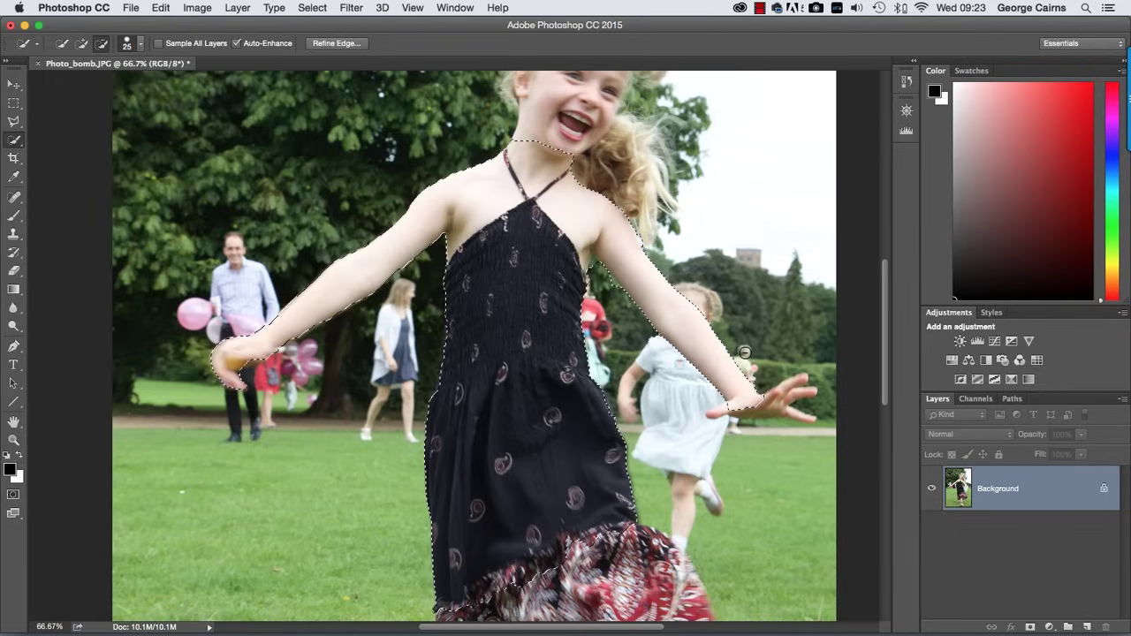
click(81, 42)
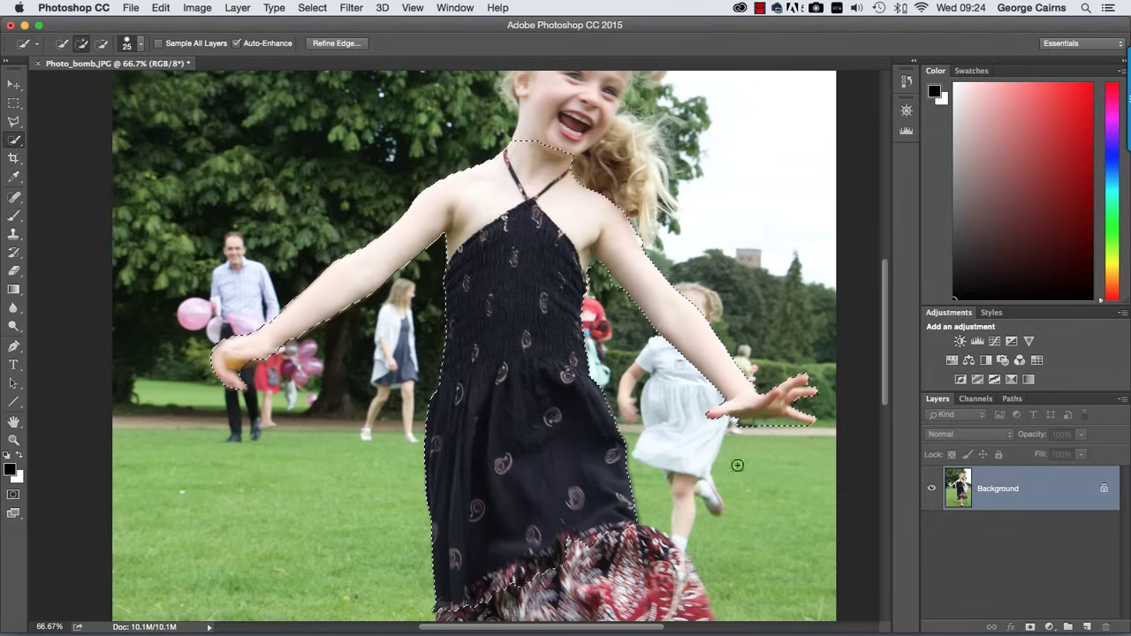
click(101, 42)
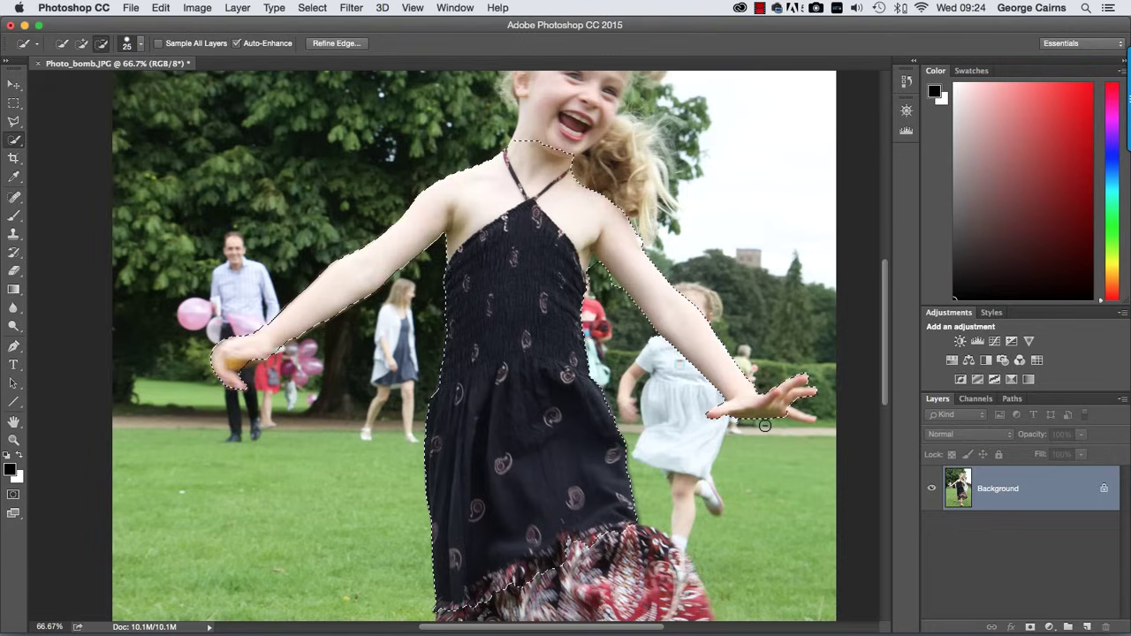
click(81, 42)
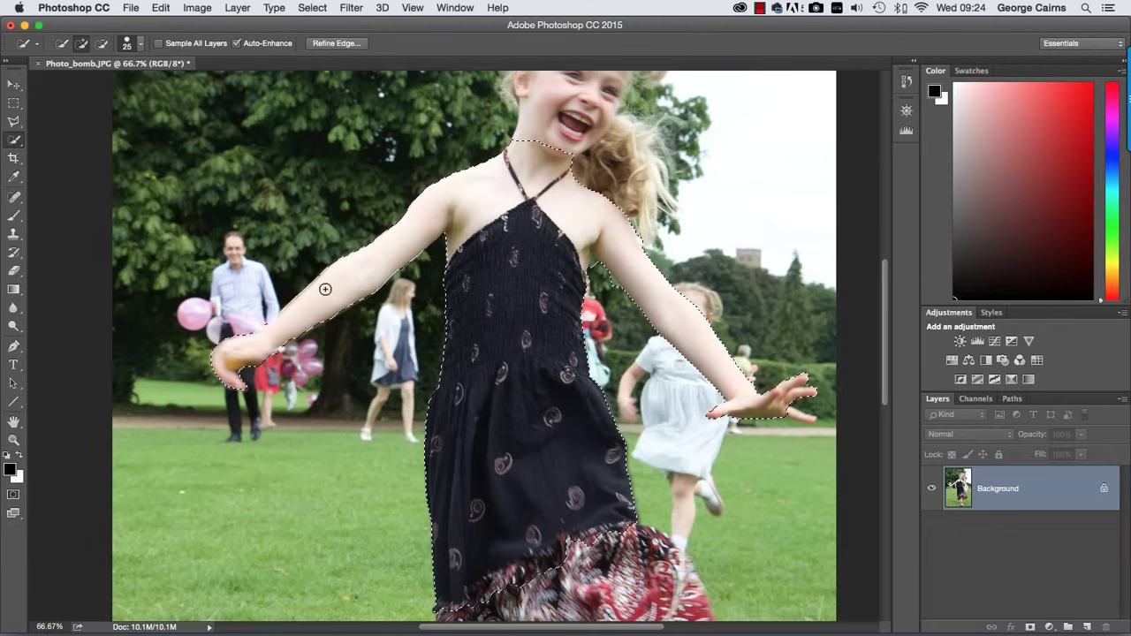
In Refine Edge, preview On White, adjust Contrast and set Shift Edge to -31.
click(352, 44)
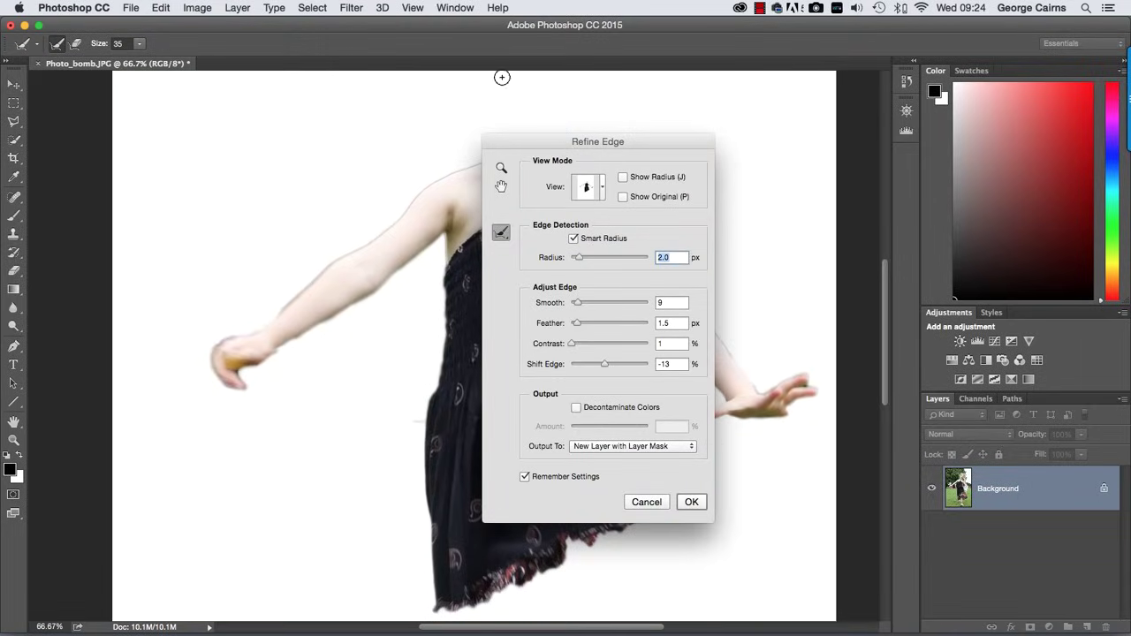
click(585, 187)
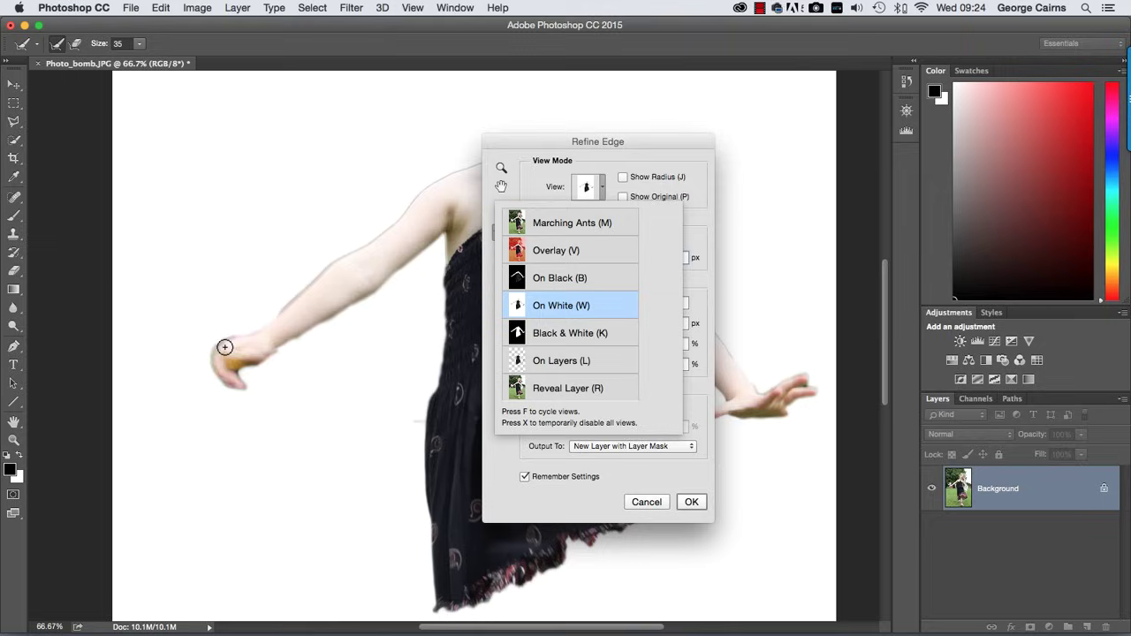
click(574, 306)
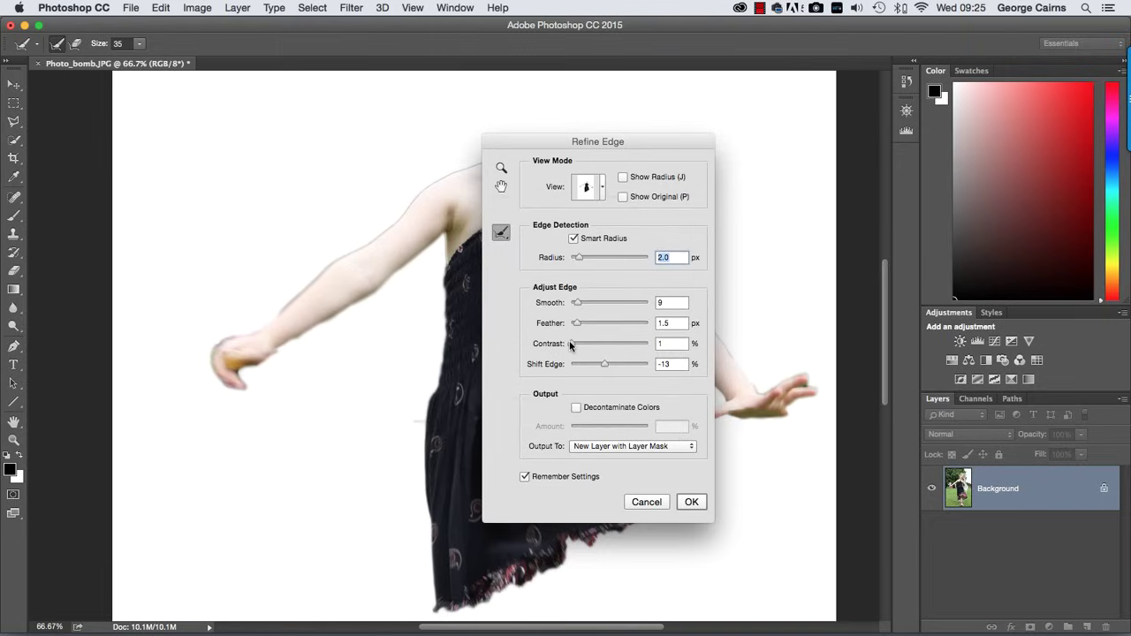
mouse_move(573, 343)
mouse_down()
mouse_move(609, 345)
mouse_move(565, 347)
mouse_up()
drag(604, 363, 600, 361)
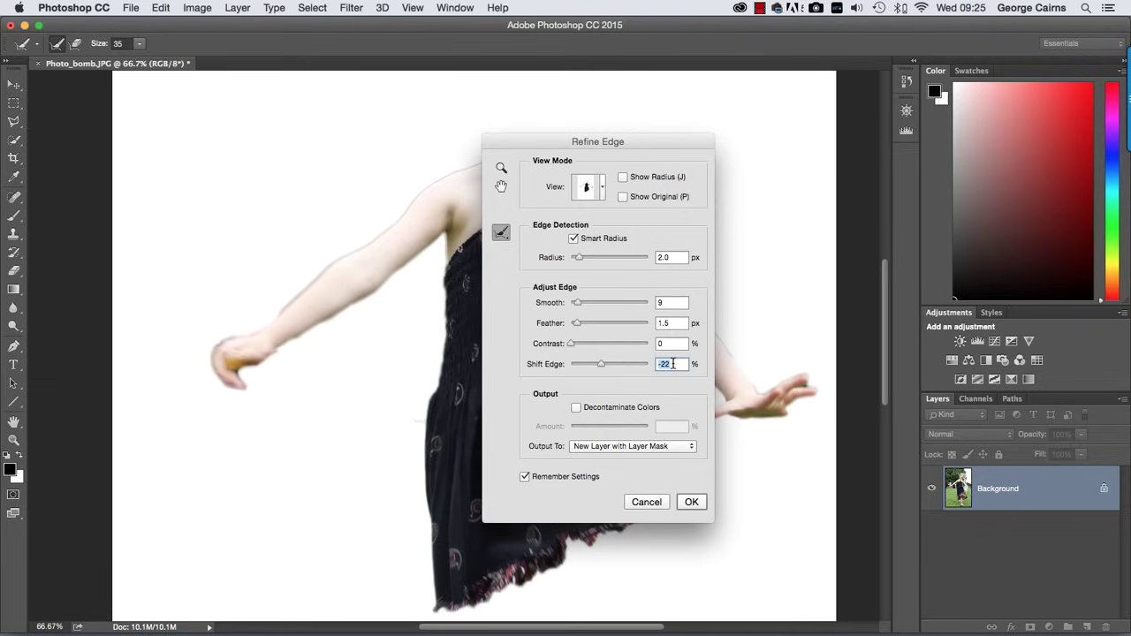
text(0)
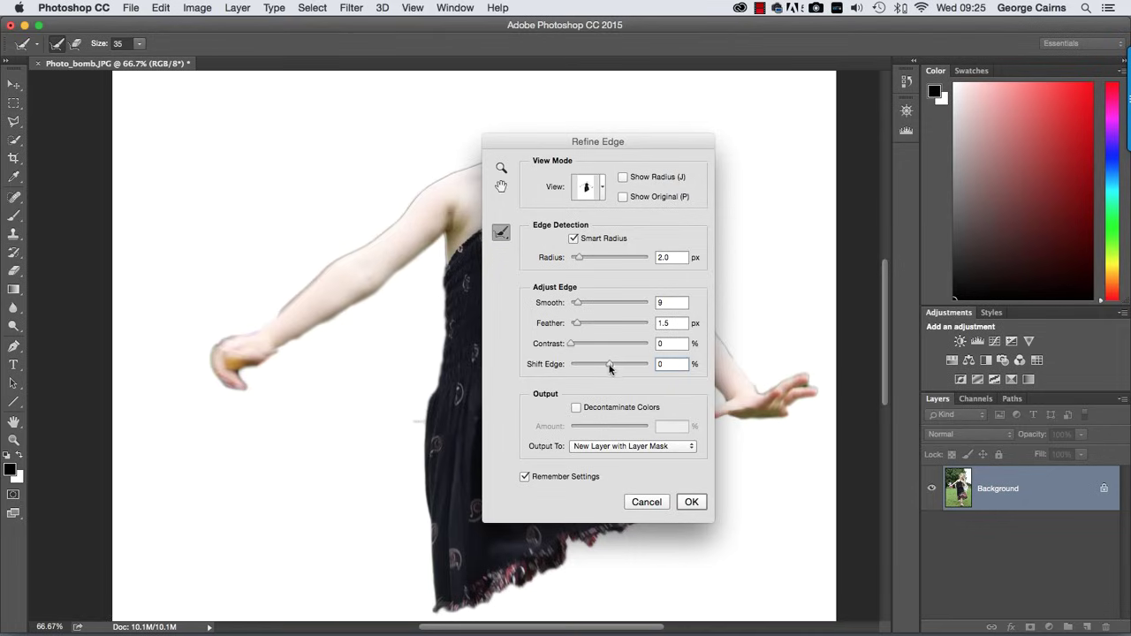
drag(609, 364, 597, 364)
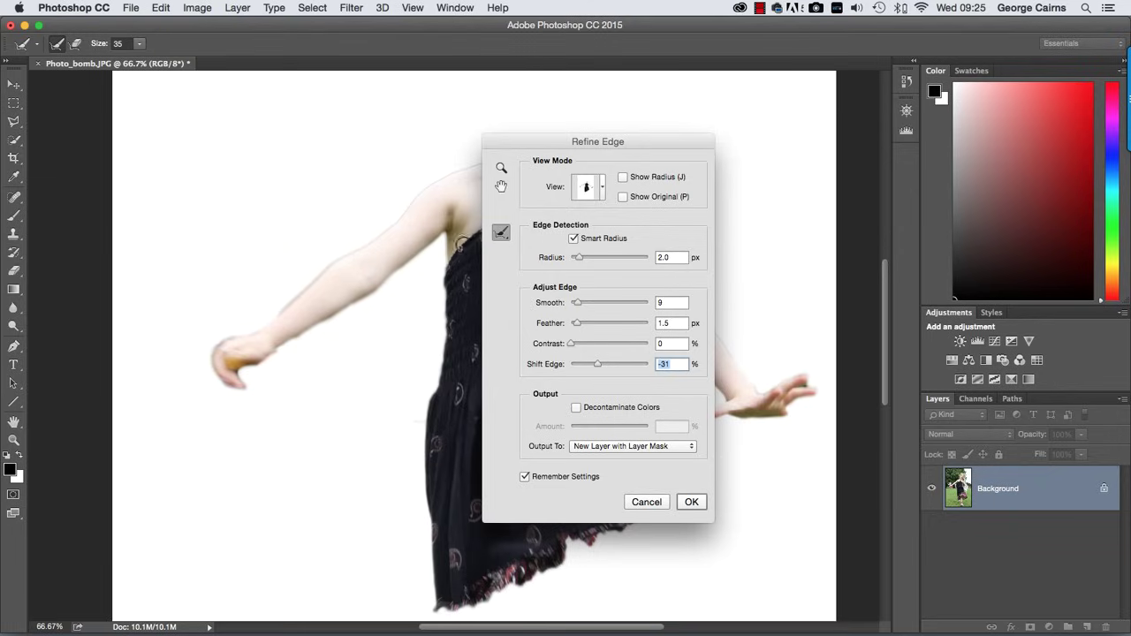
Paint the blurred left hand with the Refine Radius Tool.
click(502, 234)
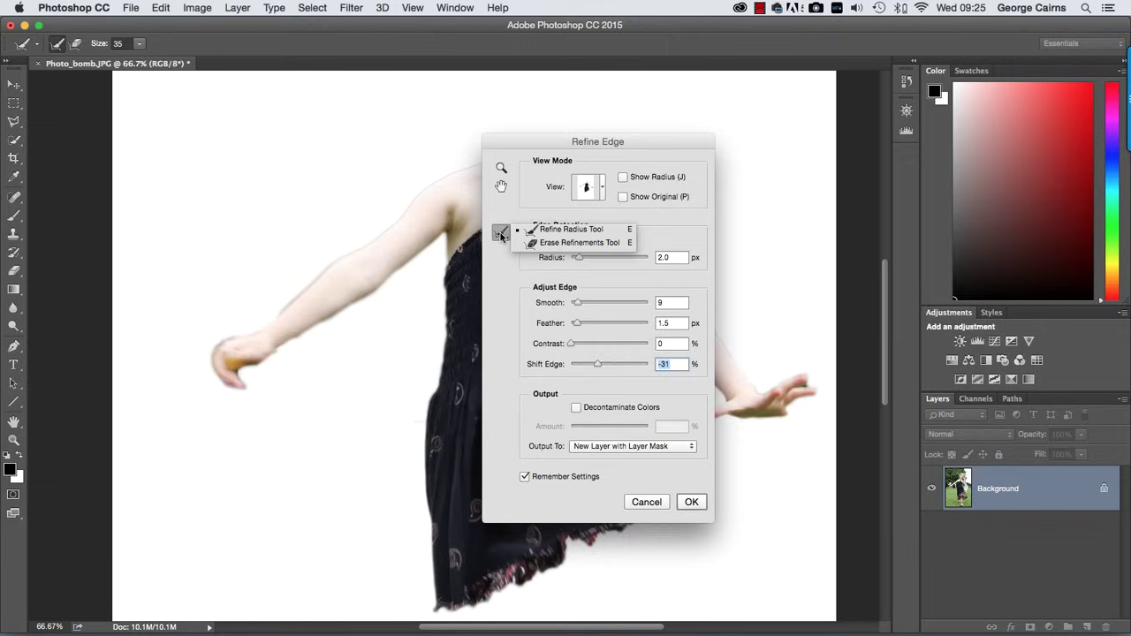
click(570, 228)
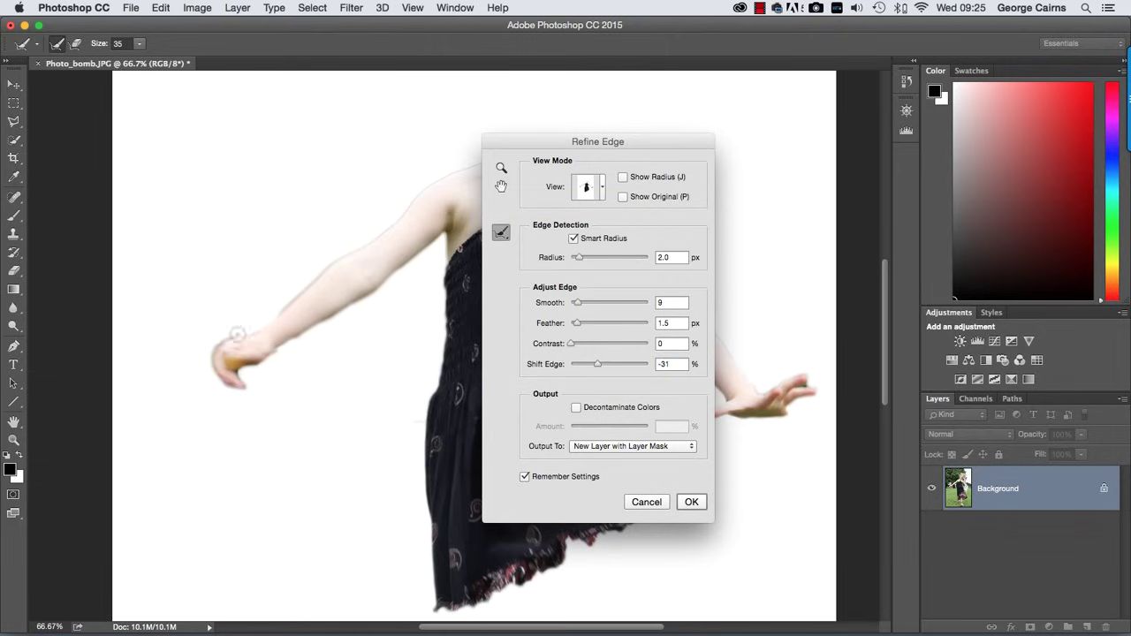
mouse_move(237, 336)
mouse_down()
mouse_move(214, 348)
mouse_move(217, 380)
mouse_move(239, 389)
mouse_move(265, 360)
mouse_up()
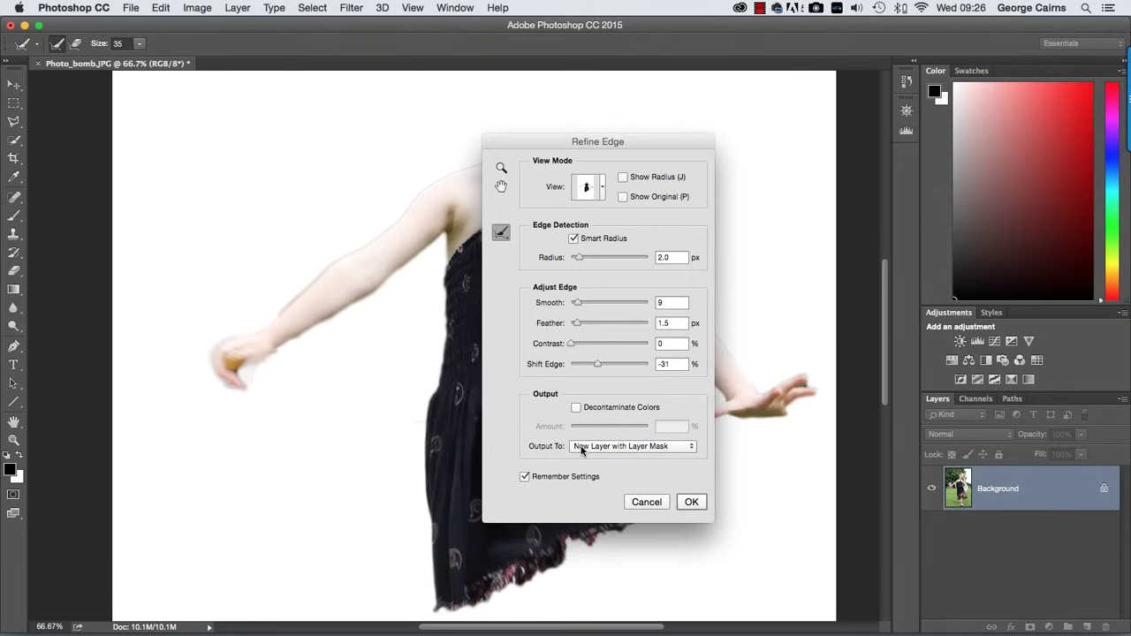
Output the refined girl as a New Layer with Layer Mask and make the Background visible again.
click(687, 503)
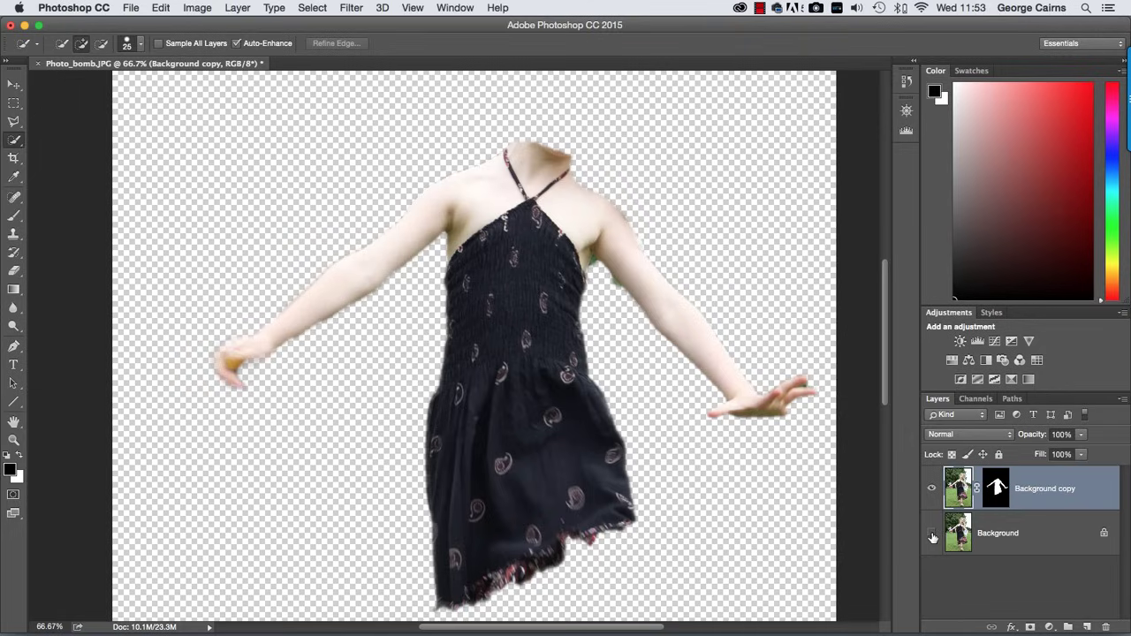
click(932, 535)
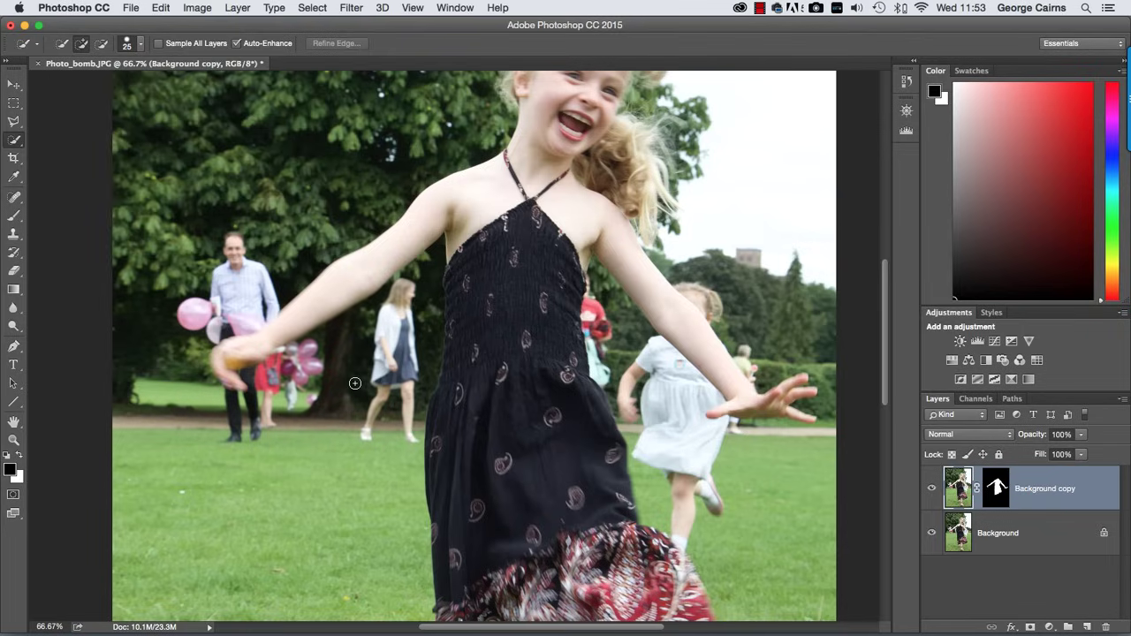
scroll(712, 196, left, 1)
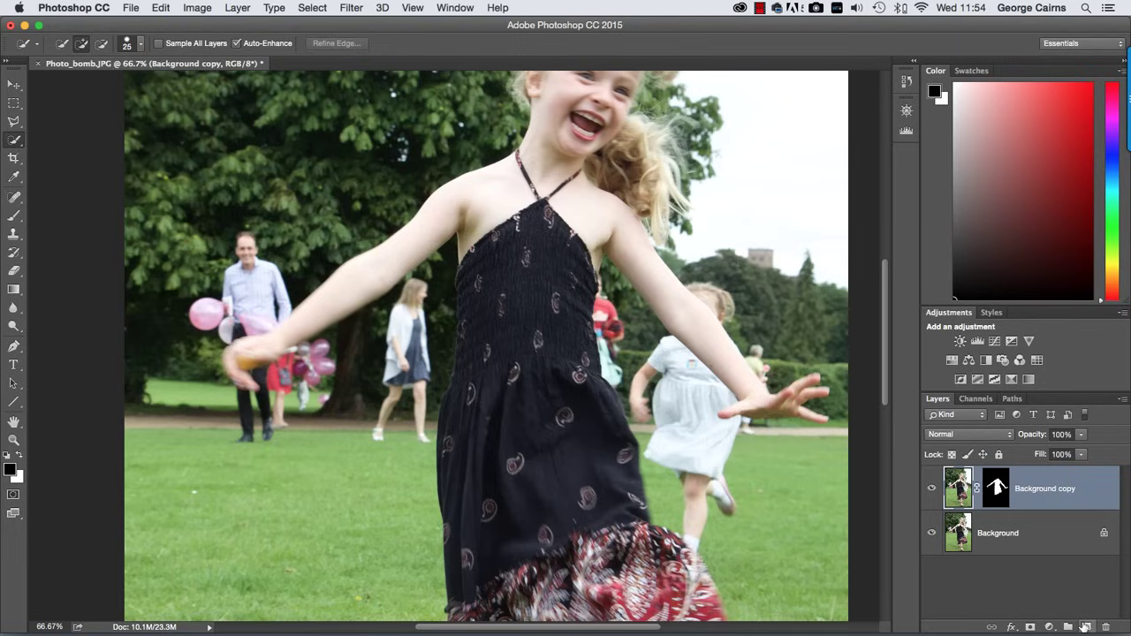
Create an empty Layer 1 and place Background copy above it.
click(1086, 627)
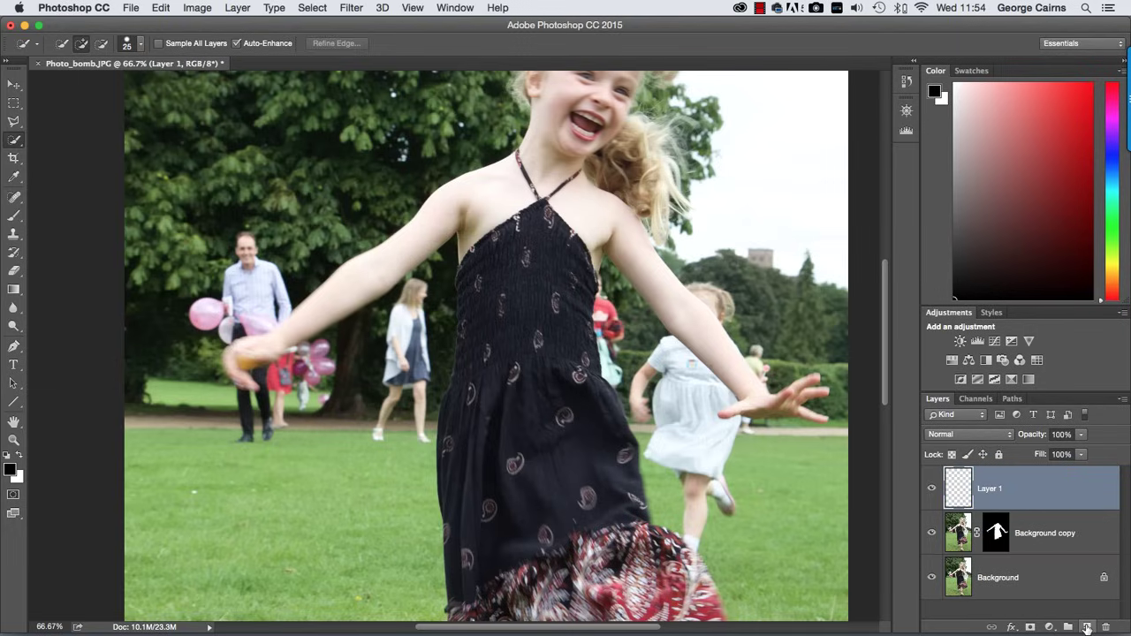
drag(956, 530, 957, 527)
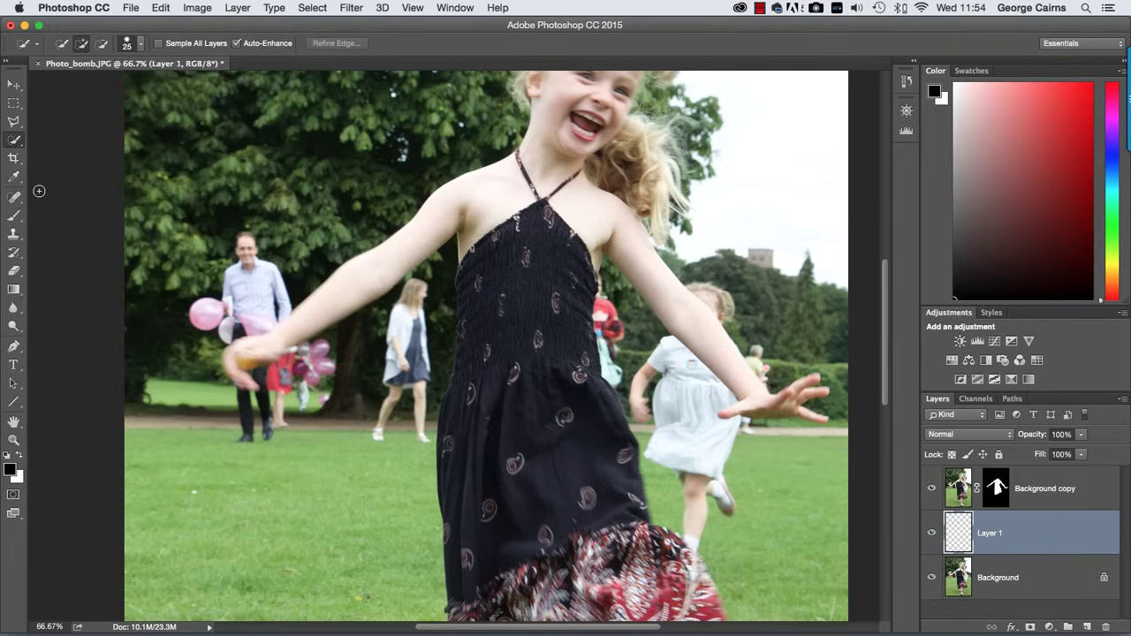
Select the Clone Stamp Tool, sampling from Current & Below layers.
key(s)
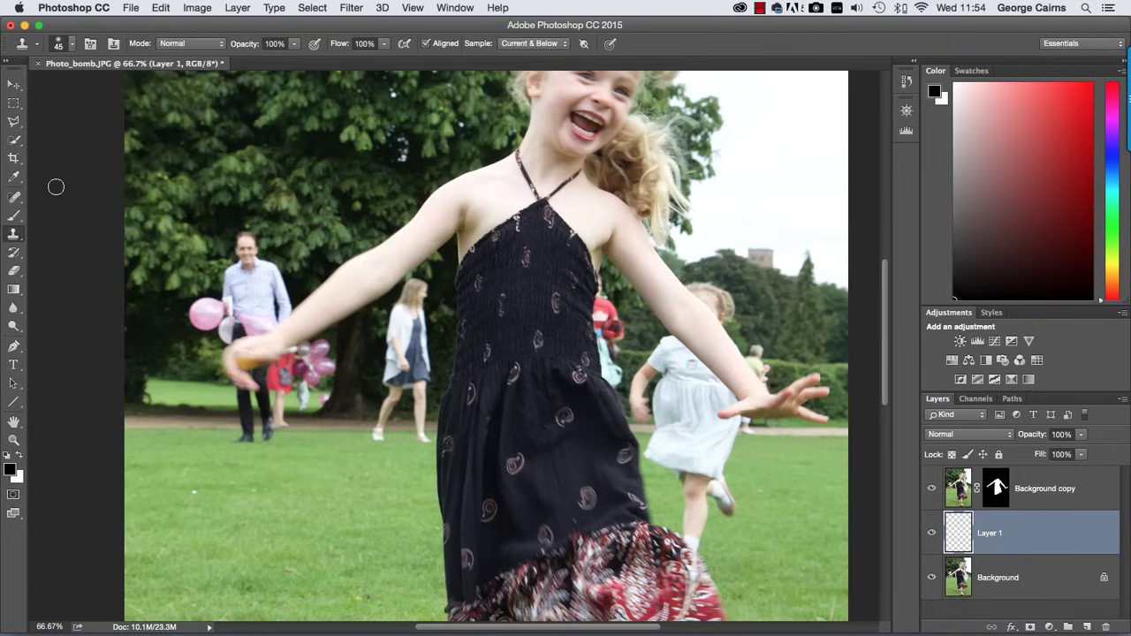
click(13, 234)
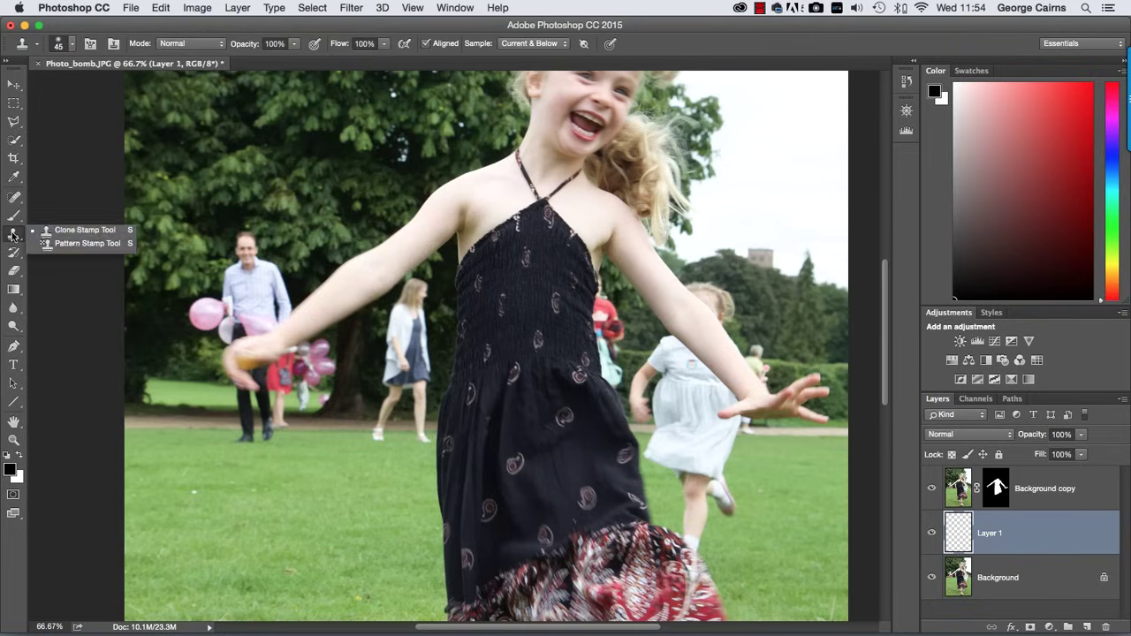
click(80, 233)
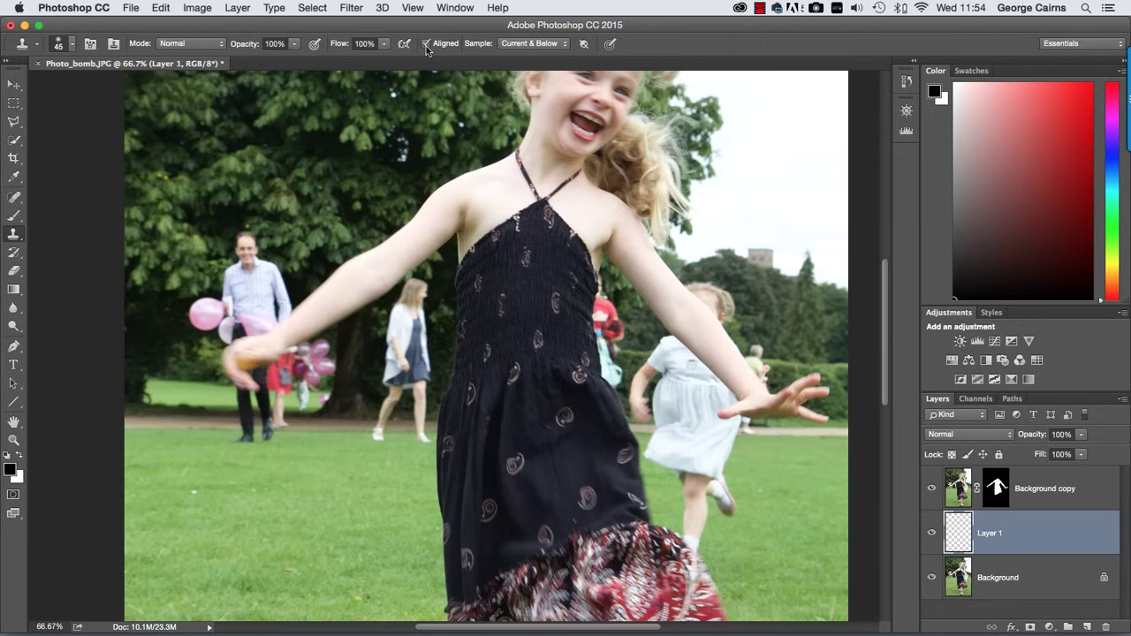
click(523, 44)
click(523, 44)
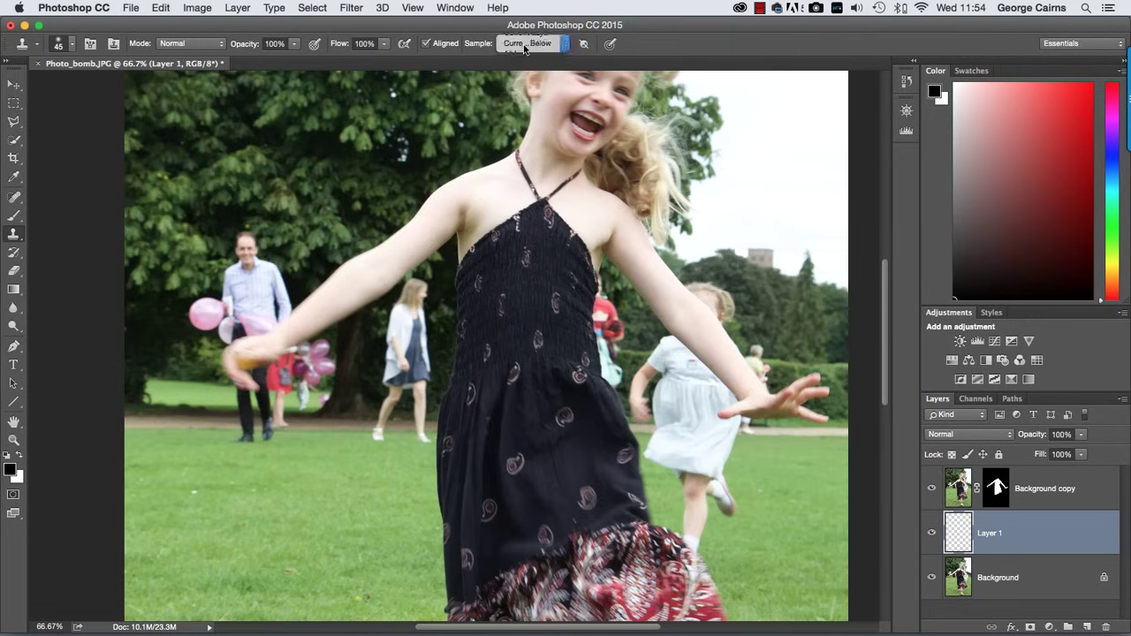
scroll(279, 130, down, 3)
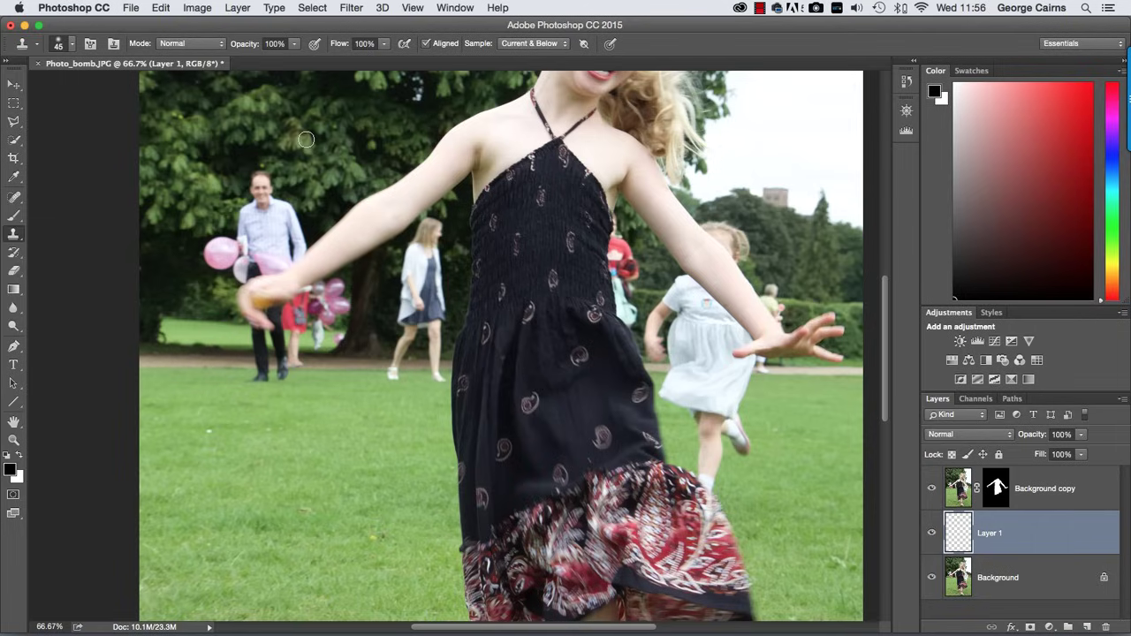
Set the brush to Soft Round, 70 px size, 0% hardness.
click(63, 43)
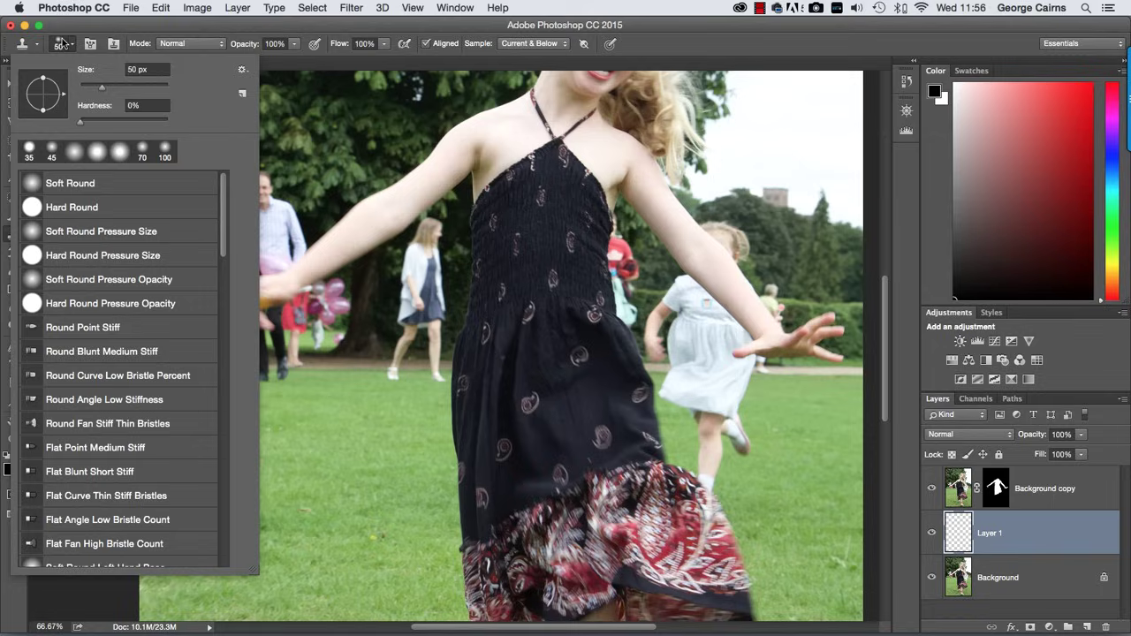
click(92, 182)
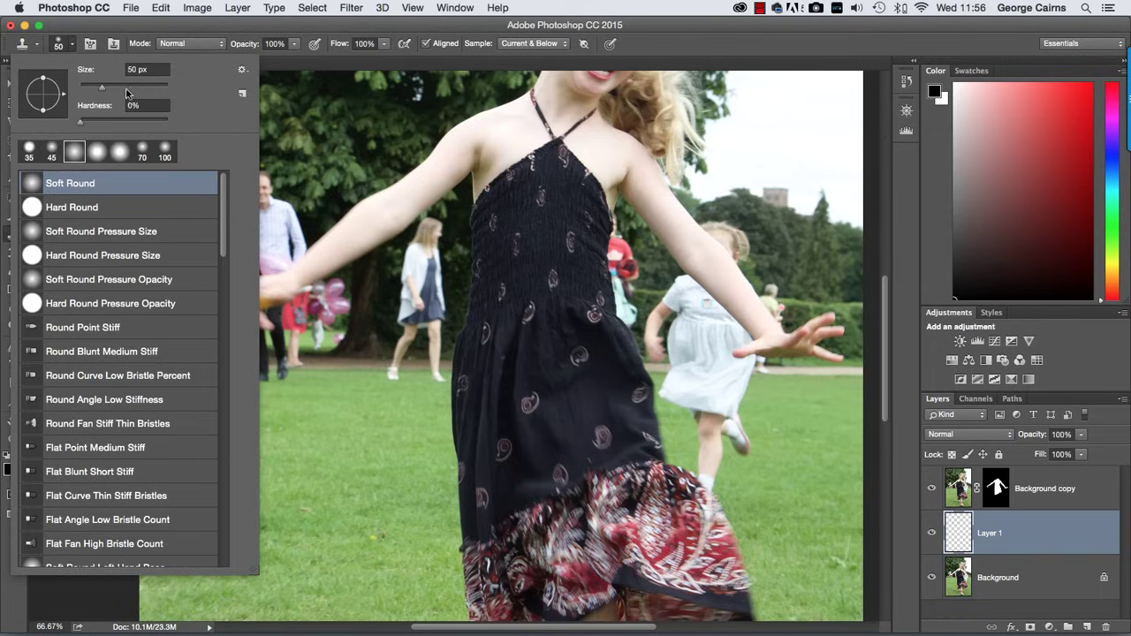
drag(102, 85, 109, 86)
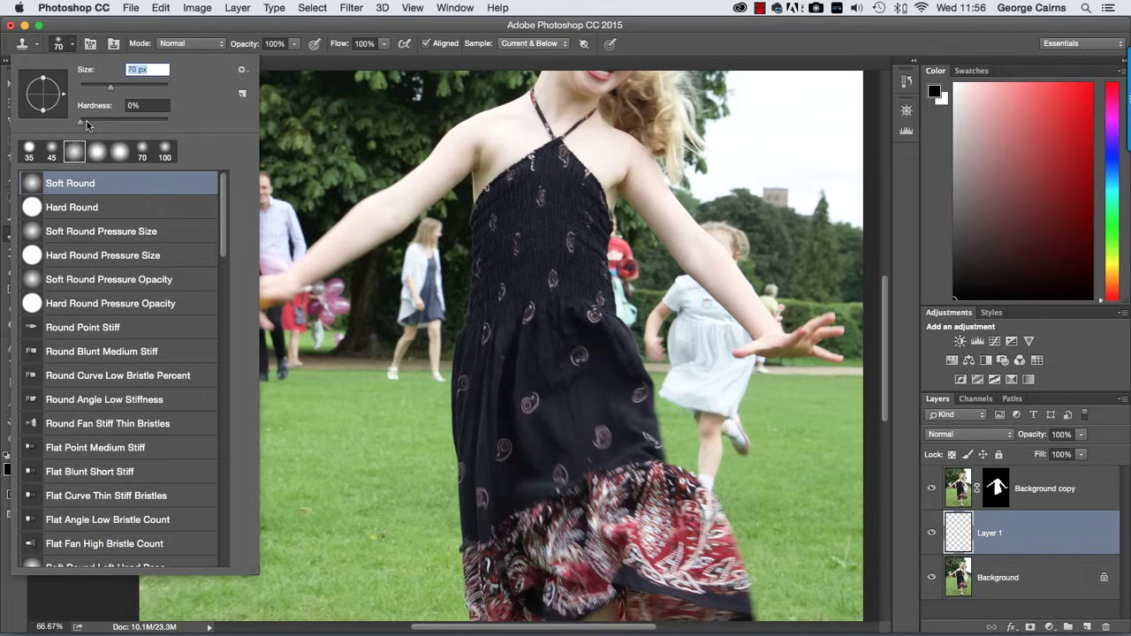
drag(84, 123, 37, 117)
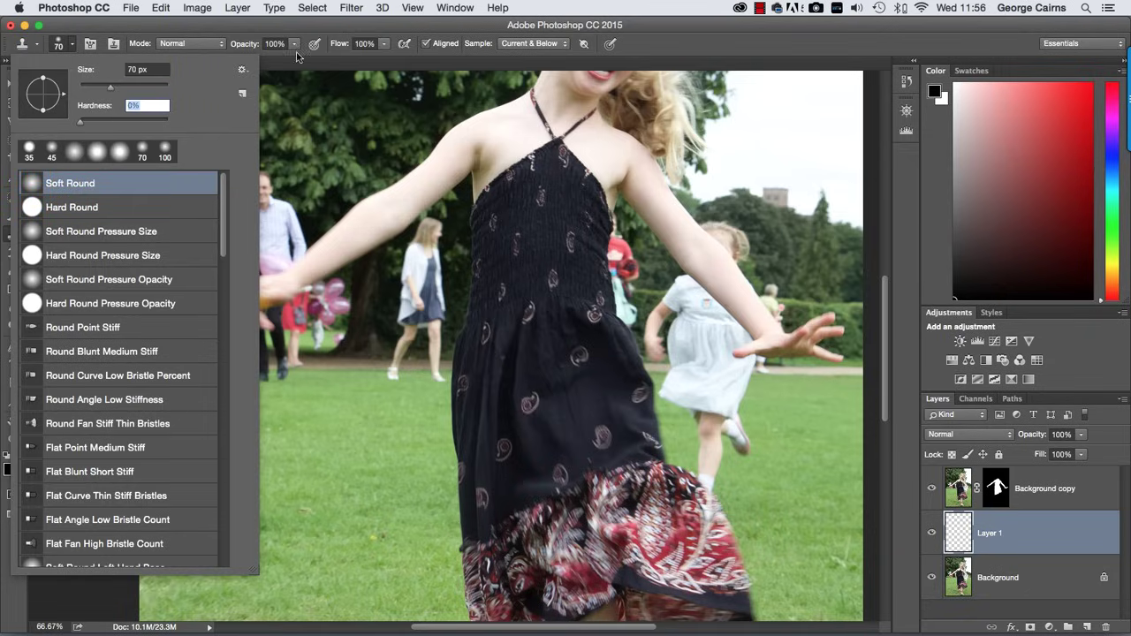
click(270, 26)
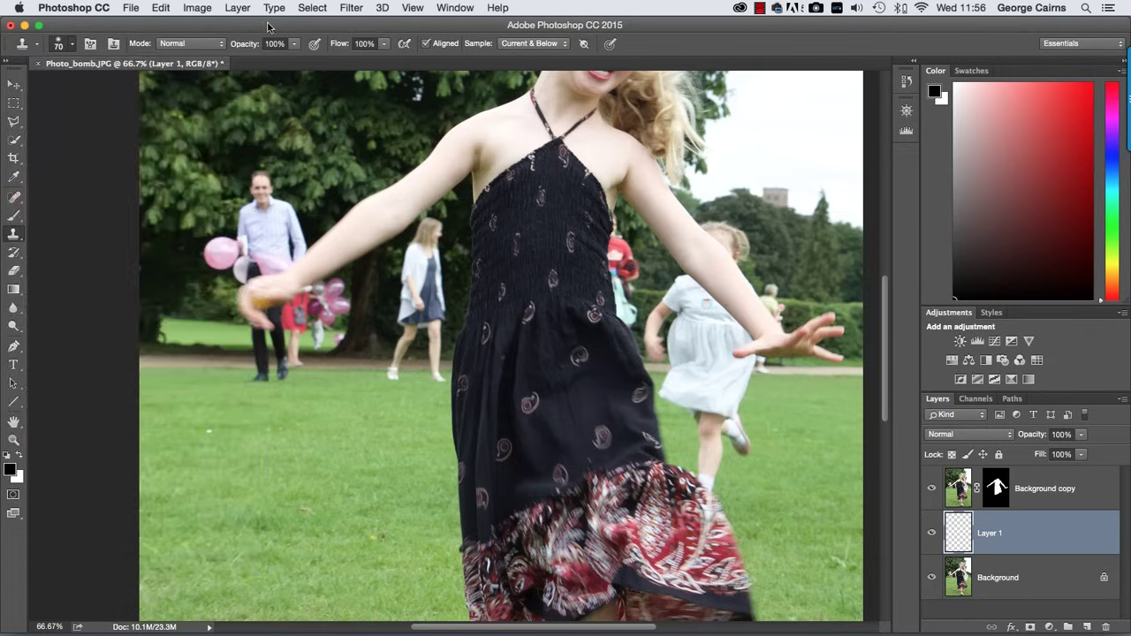
Sample tree foliage and clone it over the background man's head on Layer 1.
alt+click(215, 217)
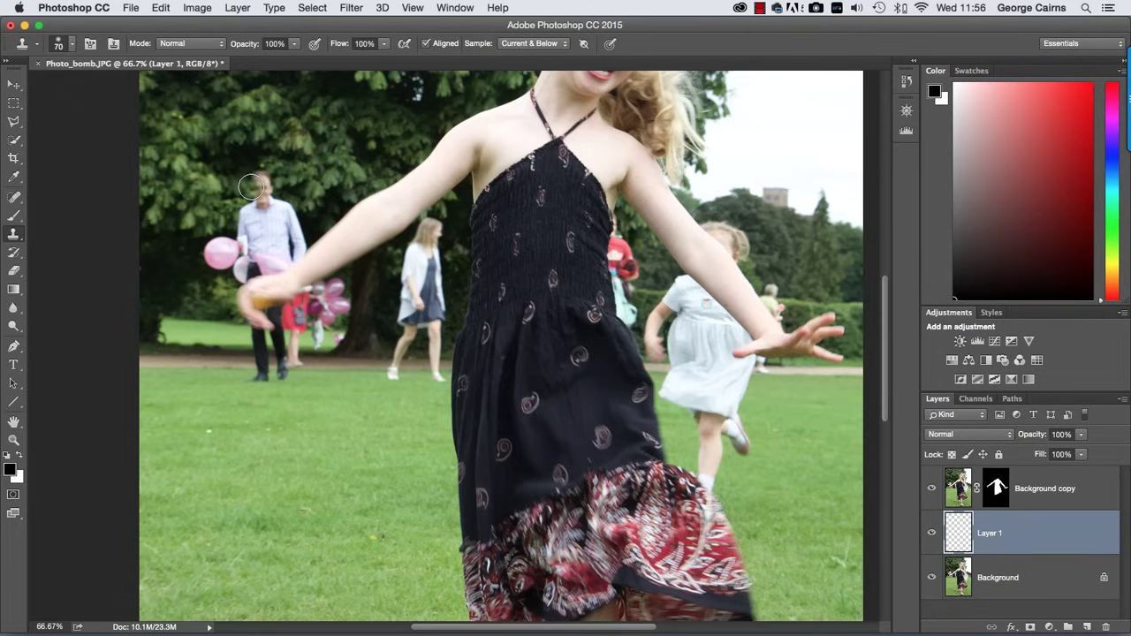
mouse_move(251, 186)
mouse_down()
mouse_move(266, 187)
mouse_move(252, 210)
mouse_move(292, 202)
mouse_move(254, 203)
mouse_up()
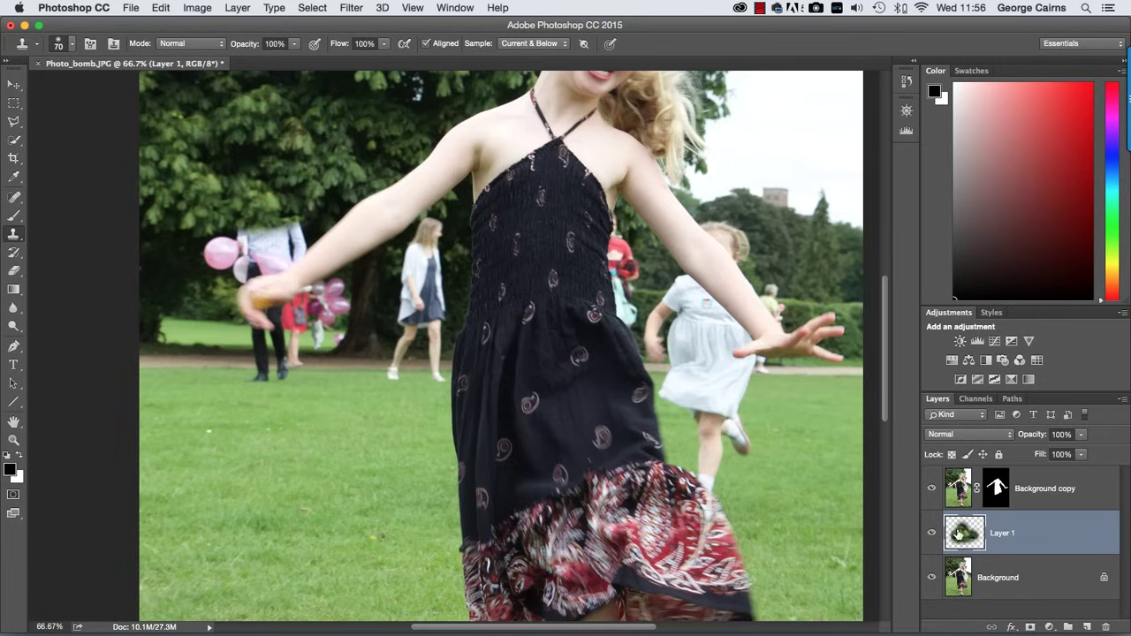
click(1122, 400)
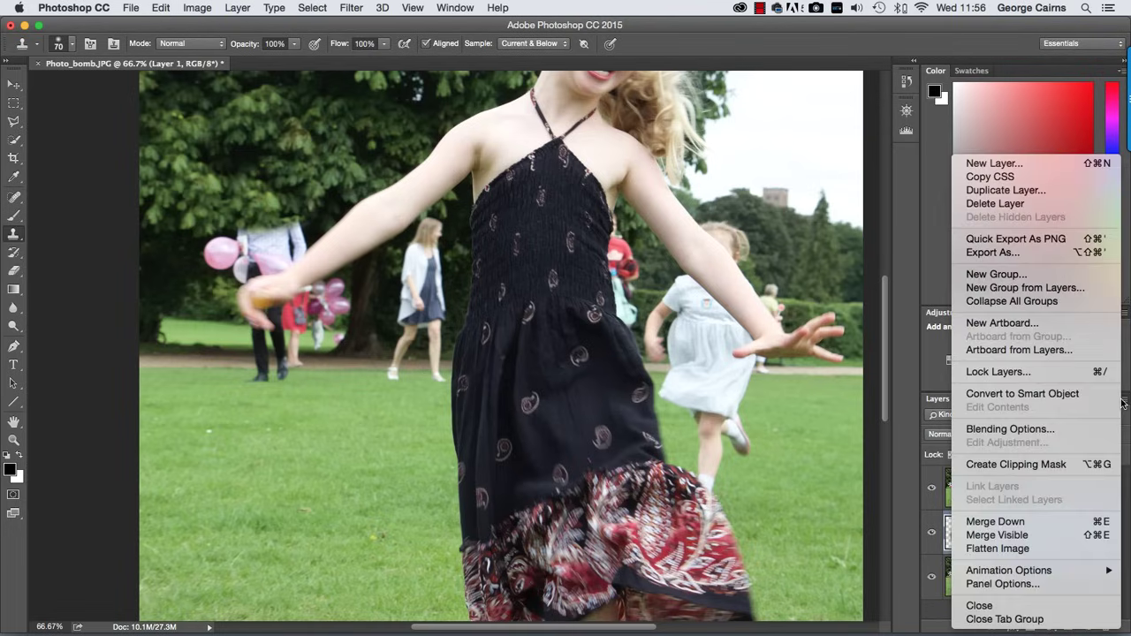
click(1043, 584)
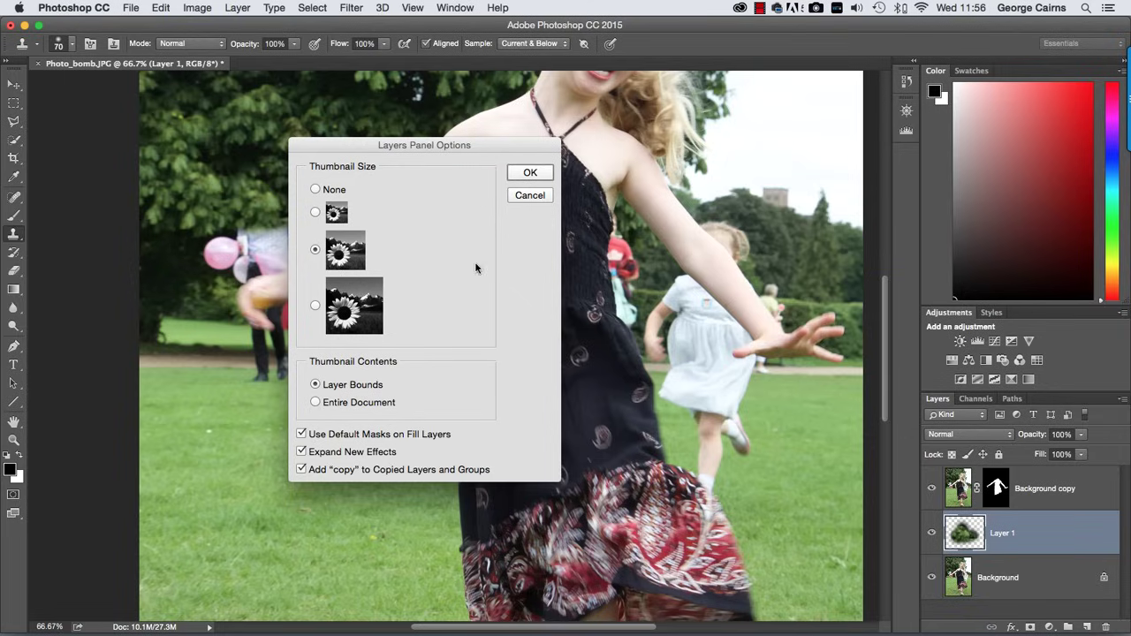
click(527, 174)
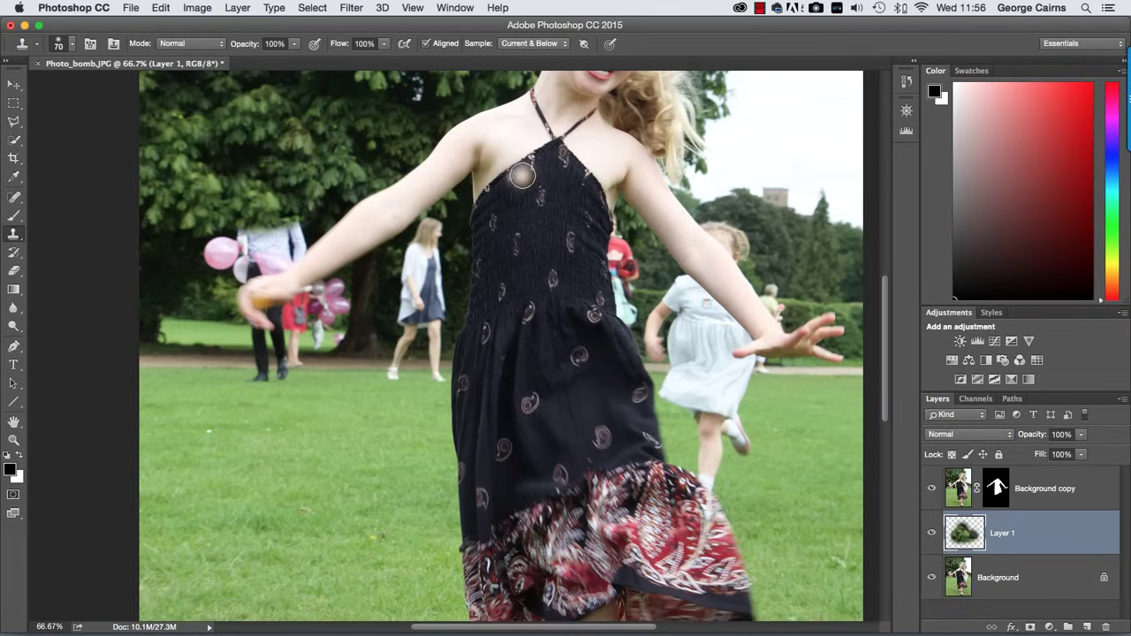
Clone tree texture over the pink balloon and grass over the man's legs.
click(931, 535)
click(932, 535)
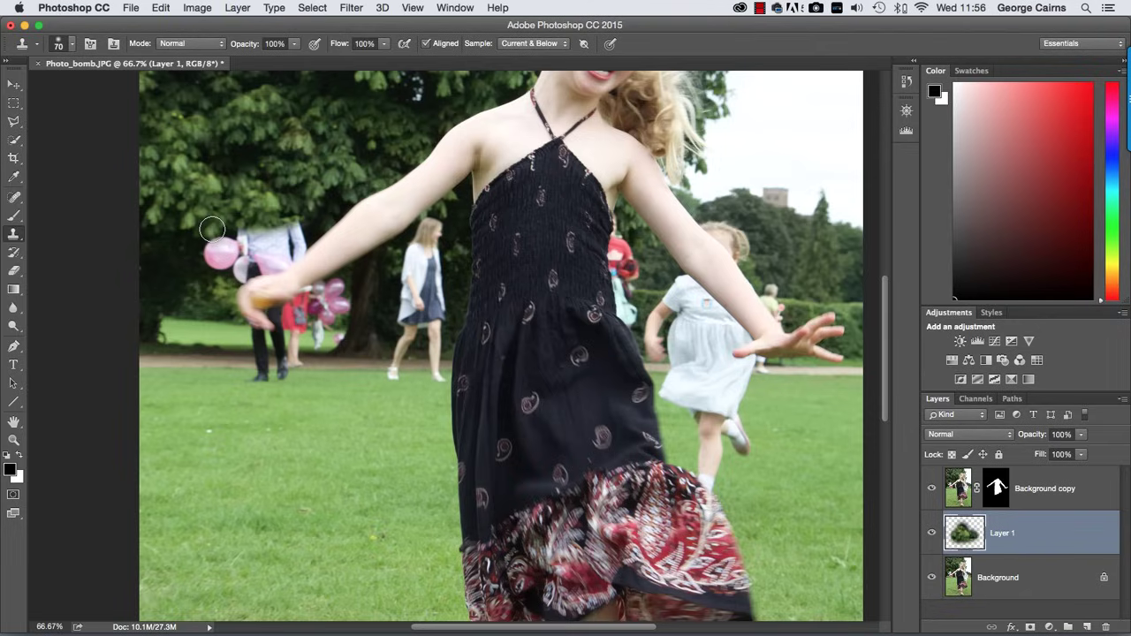
alt+click(164, 251)
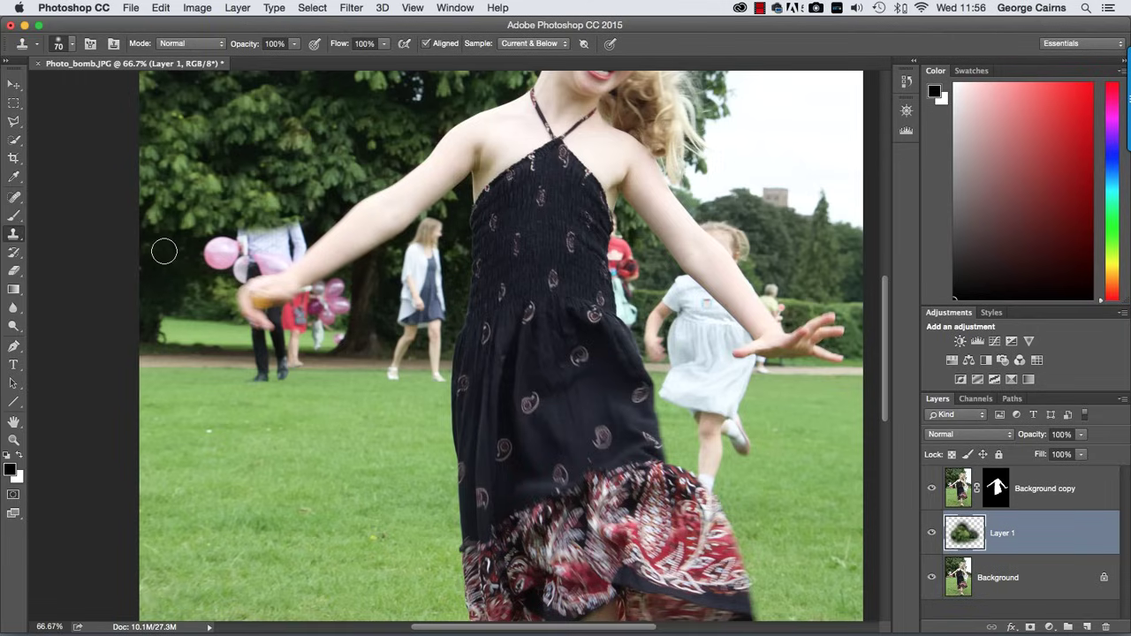
mouse_move(212, 252)
mouse_down()
mouse_move(232, 251)
mouse_move(230, 271)
mouse_move(243, 242)
mouse_move(234, 272)
mouse_move(265, 249)
mouse_move(232, 254)
mouse_up()
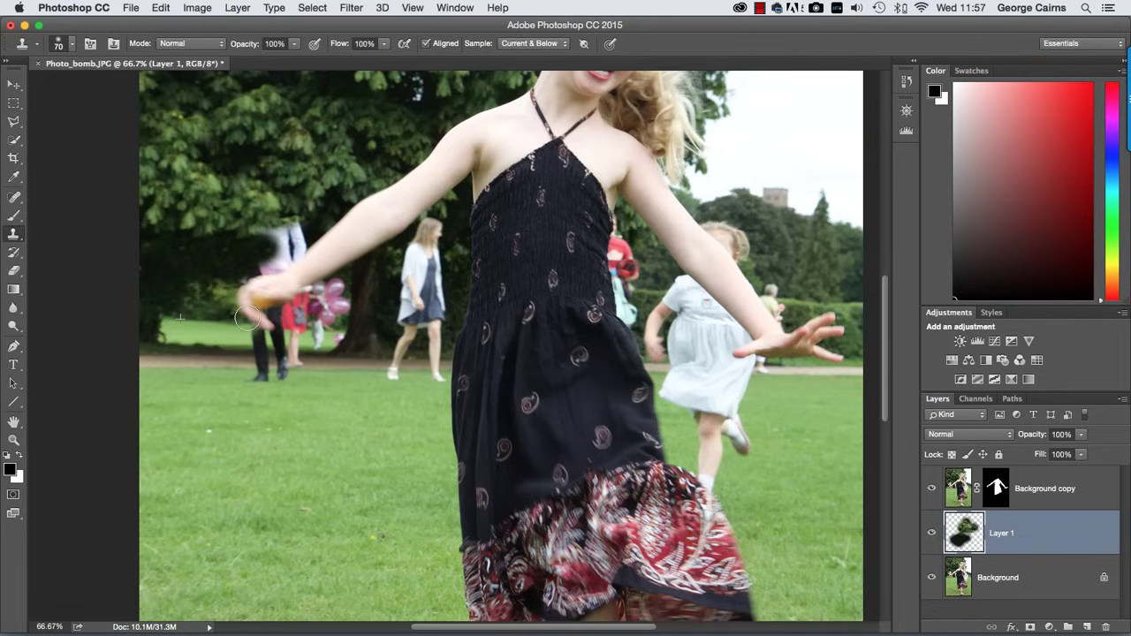
mouse_move(250, 320)
mouse_down()
mouse_move(265, 328)
mouse_move(268, 318)
mouse_move(257, 336)
mouse_move(244, 320)
mouse_move(262, 315)
mouse_move(183, 327)
mouse_move(194, 326)
mouse_up()
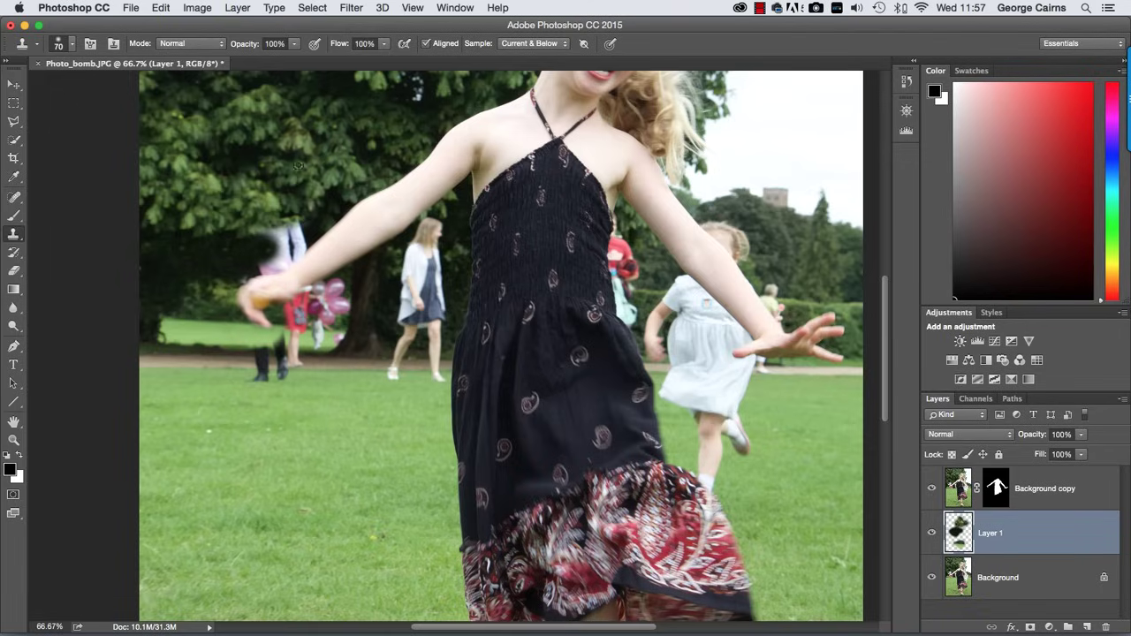
Clone trees and grass over the blurred child, the red-shirted figure and a distant leg.
alt+click(344, 179)
mouse_move(295, 221)
mouse_down()
mouse_move(279, 237)
mouse_move(264, 232)
mouse_move(282, 243)
mouse_move(265, 245)
mouse_move(263, 204)
mouse_up()
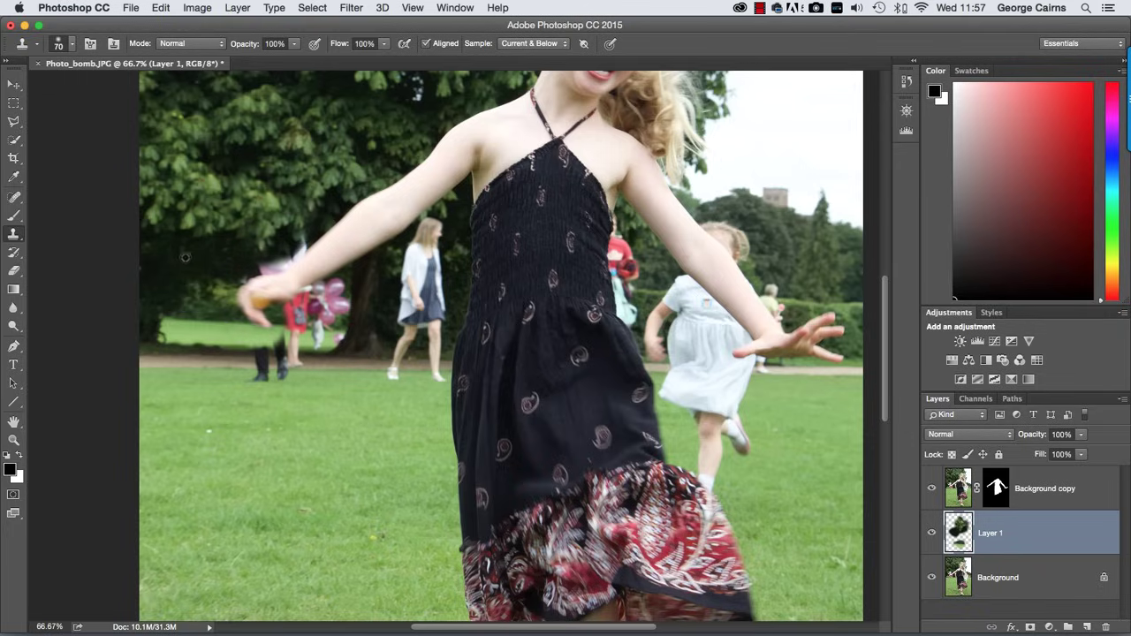
mouse_move(256, 266)
mouse_down()
mouse_move(300, 247)
mouse_move(251, 263)
mouse_up()
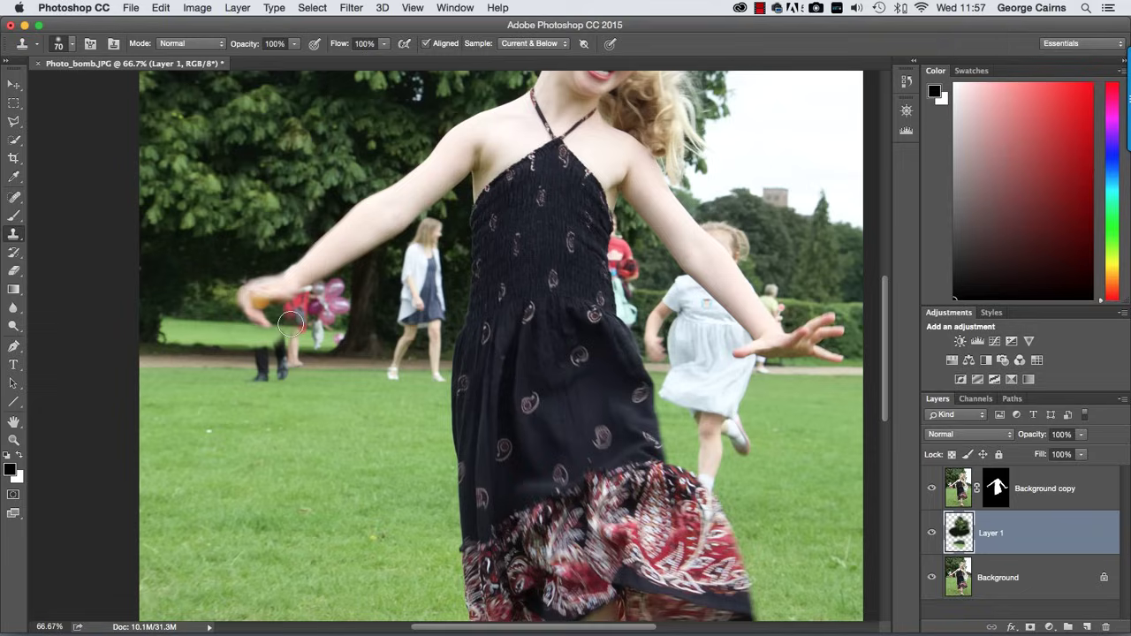
mouse_move(292, 325)
mouse_down()
mouse_move(299, 297)
mouse_move(316, 294)
mouse_move(284, 345)
mouse_move(312, 331)
mouse_up()
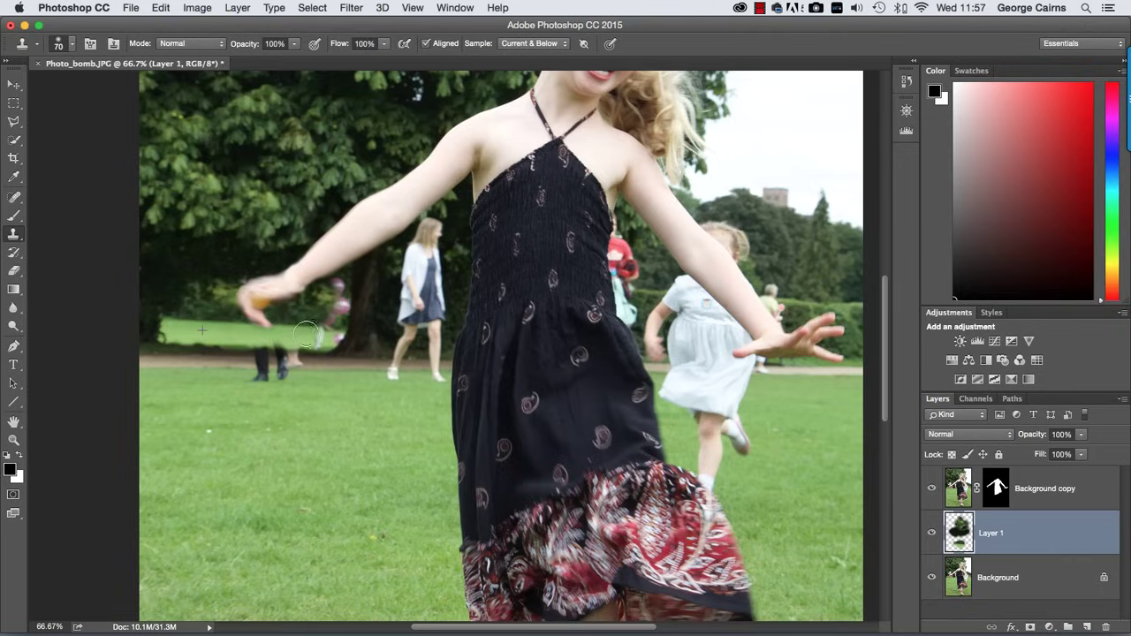
alt+click(172, 367)
mouse_move(241, 368)
mouse_down()
mouse_move(281, 371)
mouse_move(291, 362)
mouse_move(252, 358)
mouse_move(278, 355)
mouse_move(258, 347)
mouse_move(336, 304)
mouse_up()
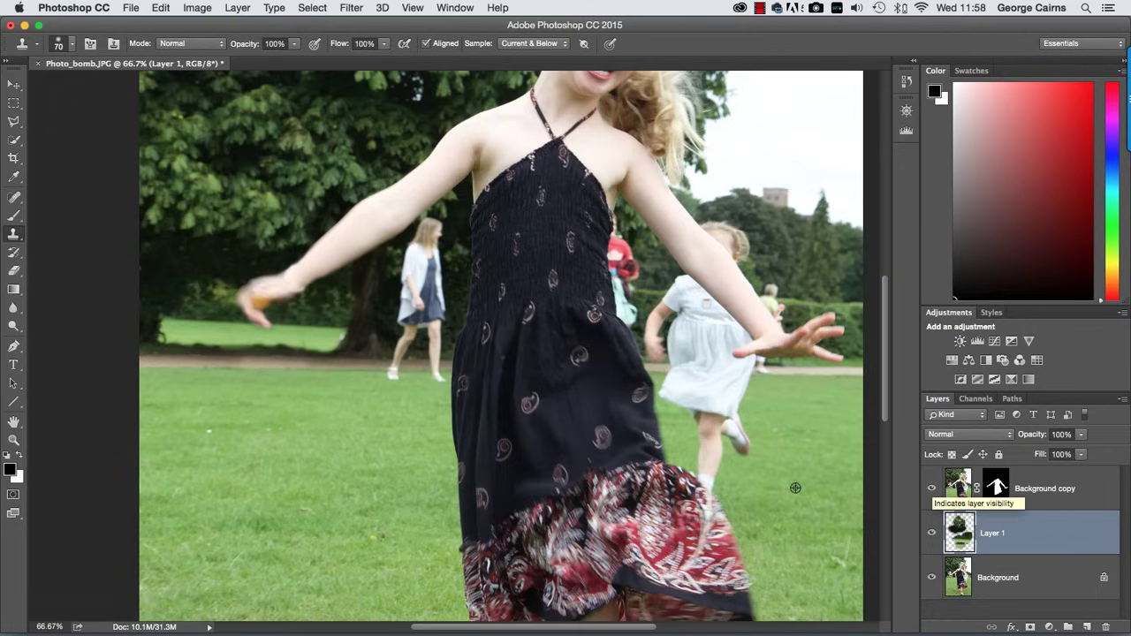
With the brush shrunk to 40, clone the walking woman away with grass, trees and trunk.
alt+click(299, 369)
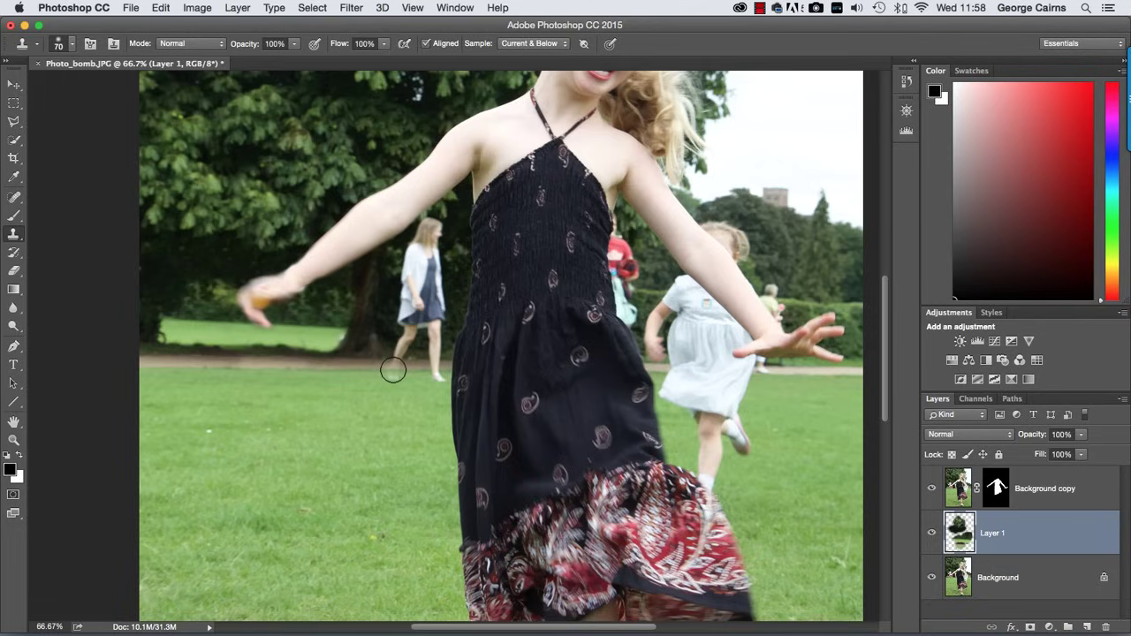
mouse_move(393, 369)
mouse_down()
mouse_move(433, 380)
mouse_move(443, 371)
mouse_move(412, 348)
mouse_move(389, 365)
mouse_up()
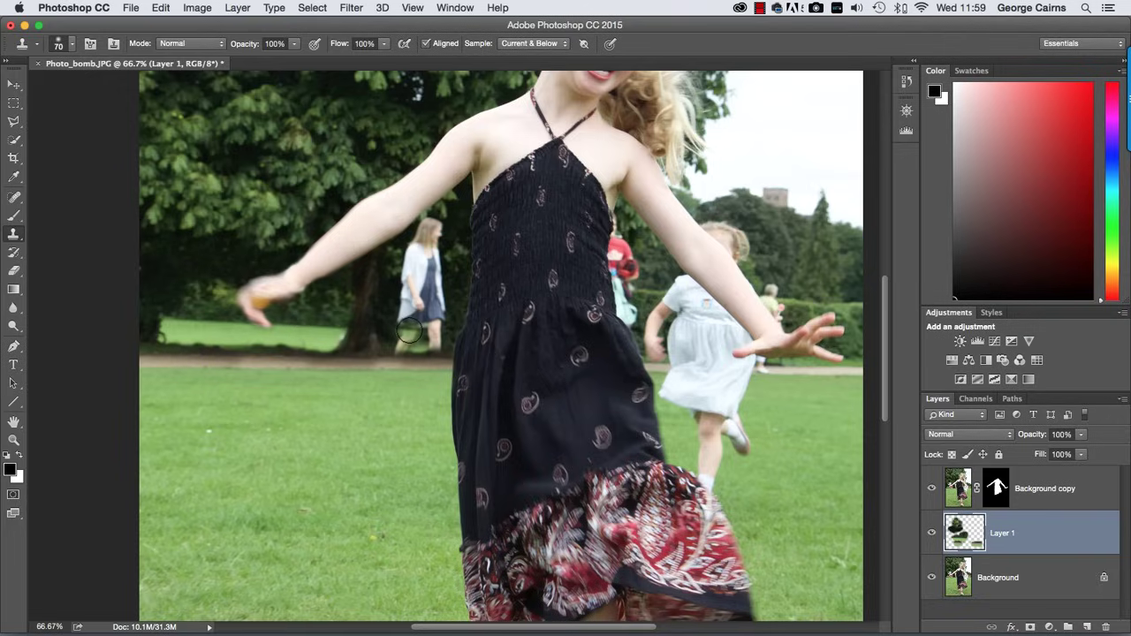
mouse_move(412, 331)
mouse_down()
mouse_move(409, 346)
mouse_move(429, 343)
mouse_up()
key(bracketleft)
key(bracketleft)
key(bracketleft)
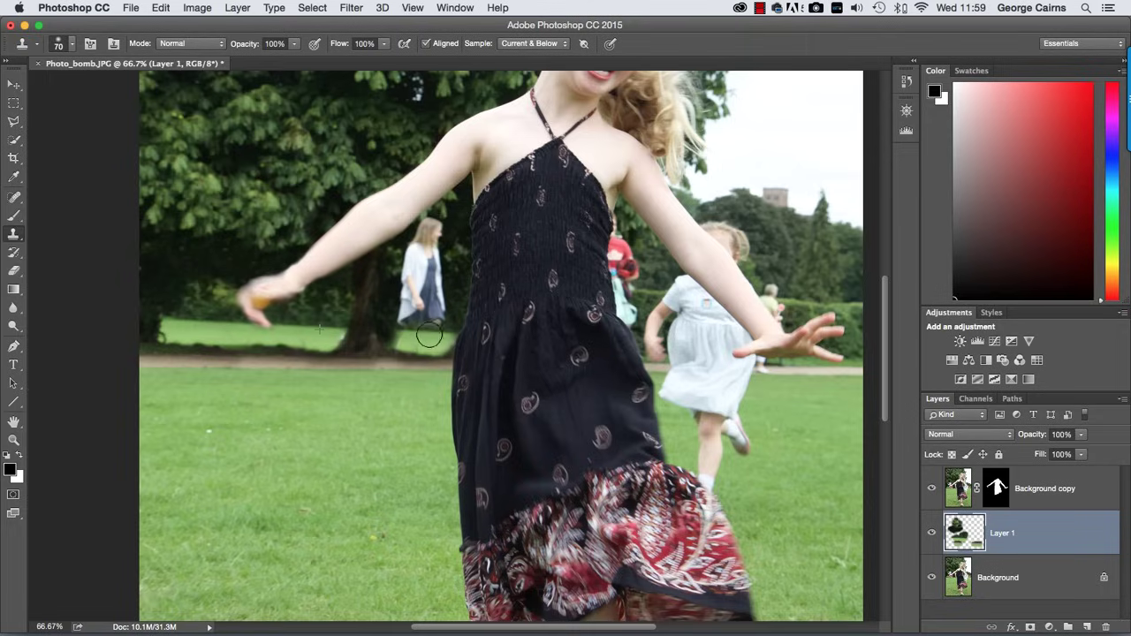
drag(436, 345, 365, 276)
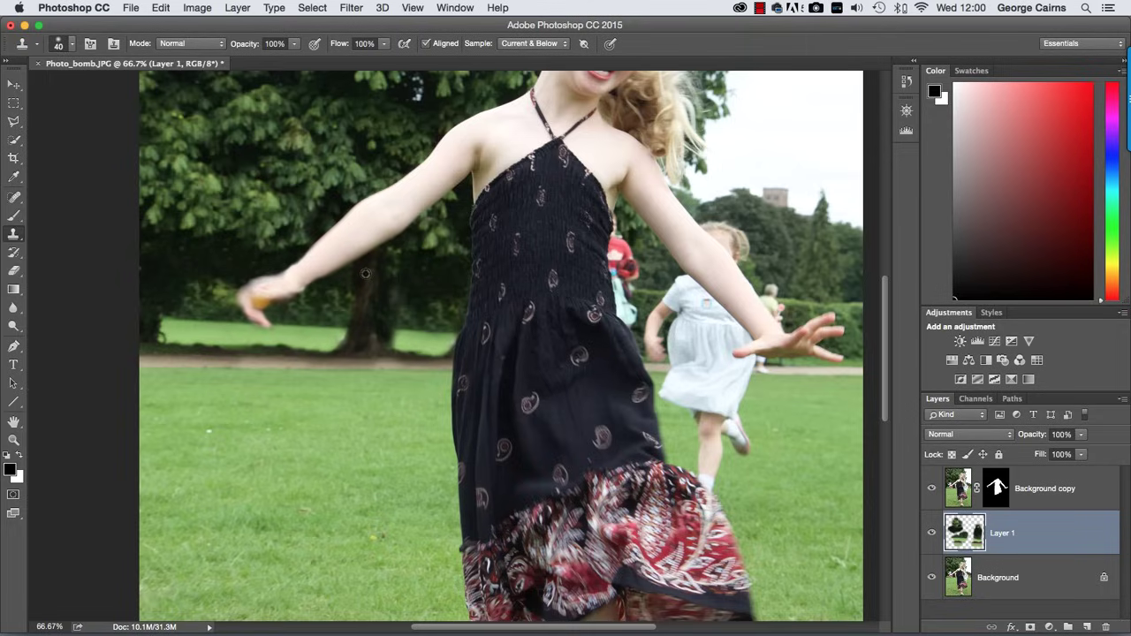
mouse_move(386, 280)
mouse_down()
mouse_move(383, 342)
mouse_move(388, 245)
mouse_up()
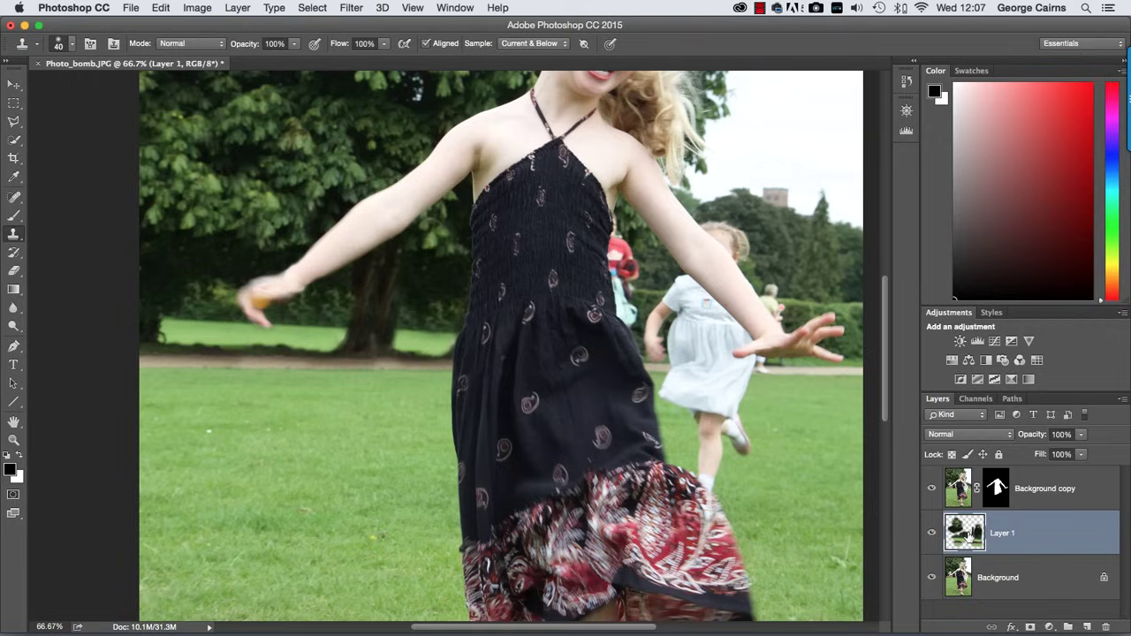
click(930, 532)
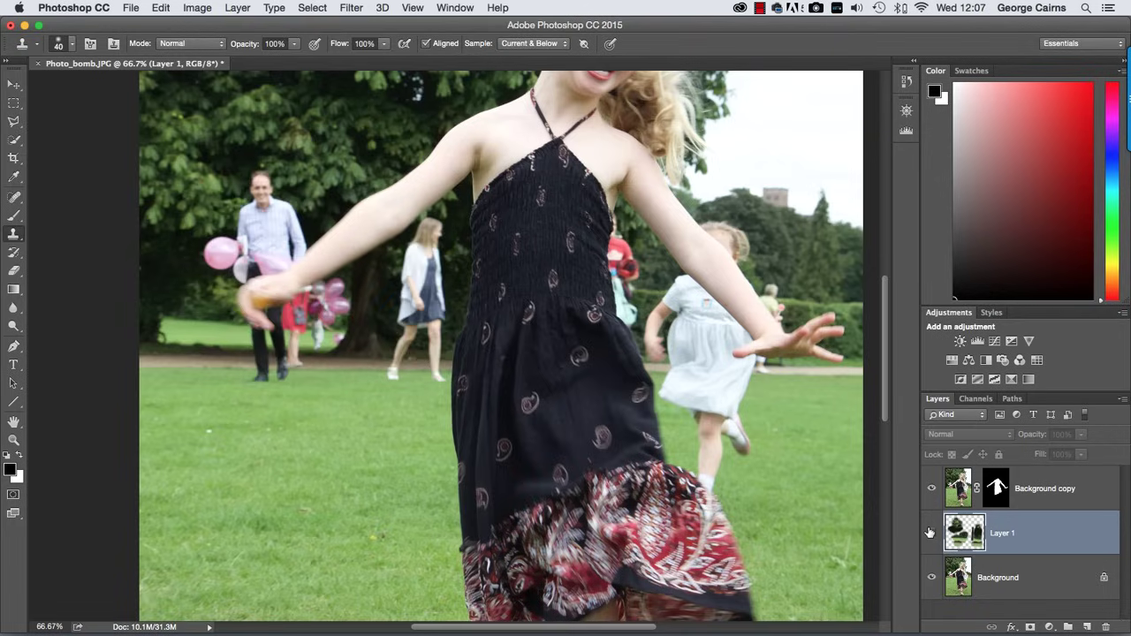
click(931, 533)
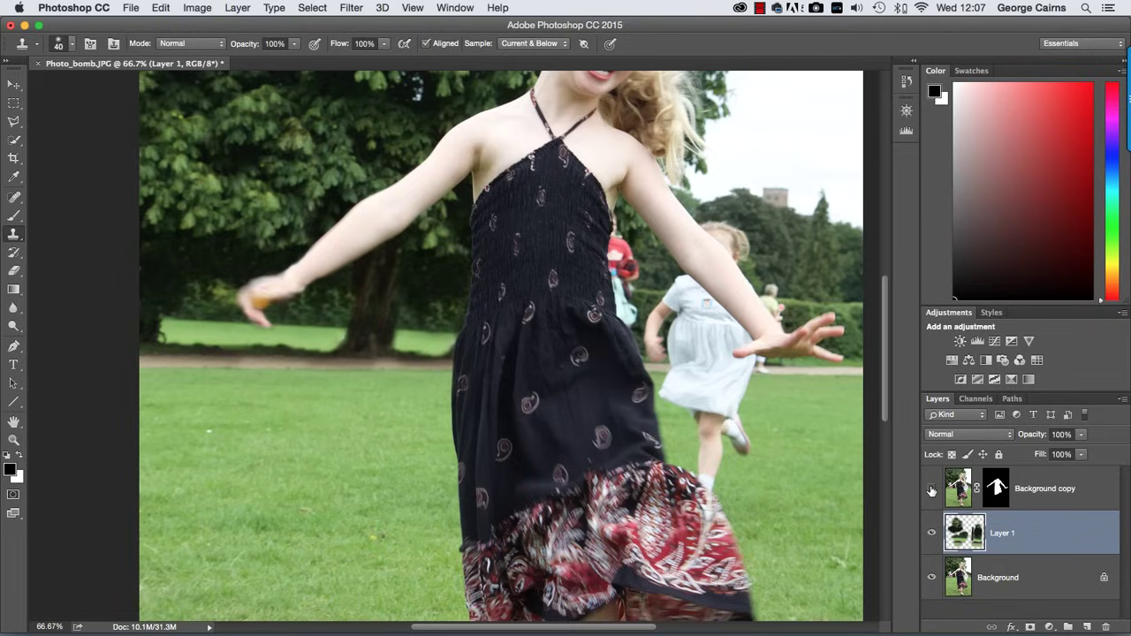
click(932, 491)
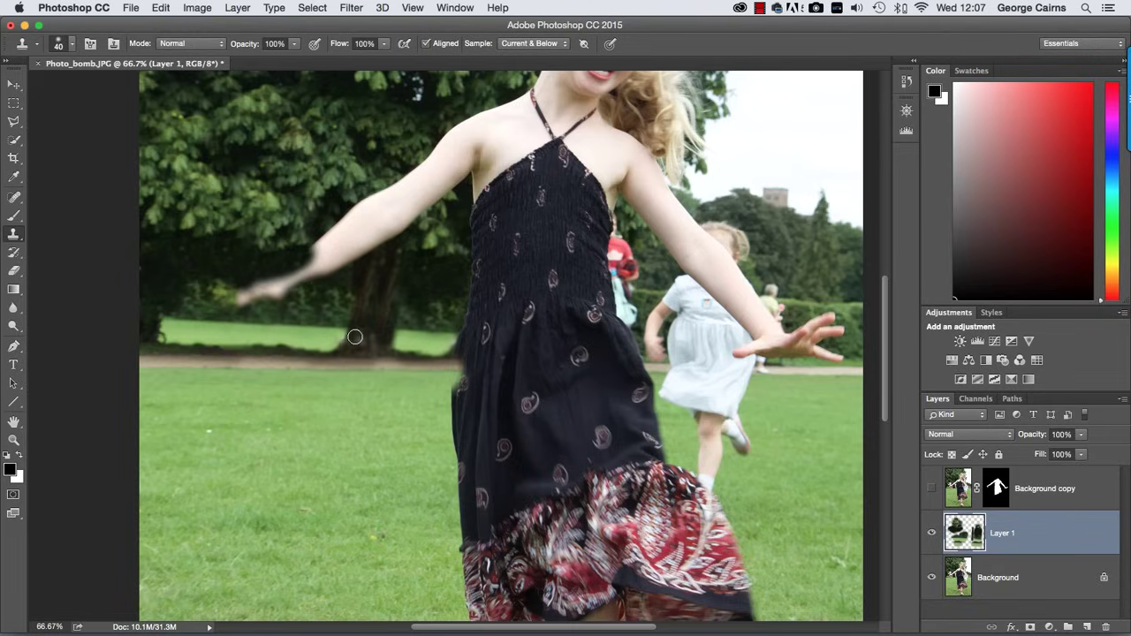
click(321, 247)
click(931, 491)
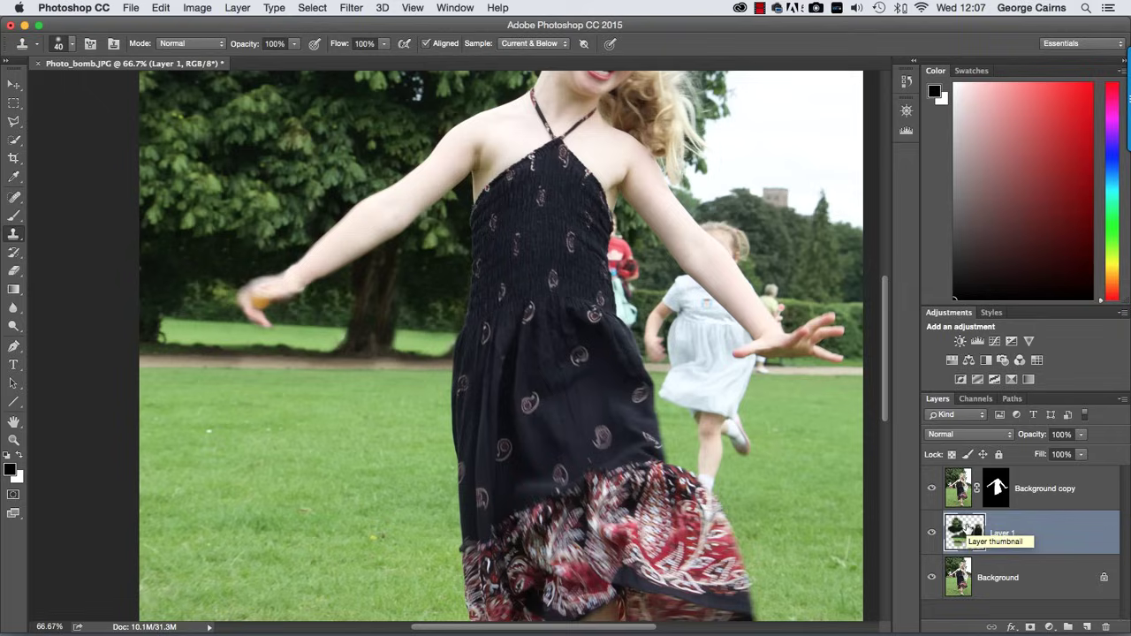
click(967, 528)
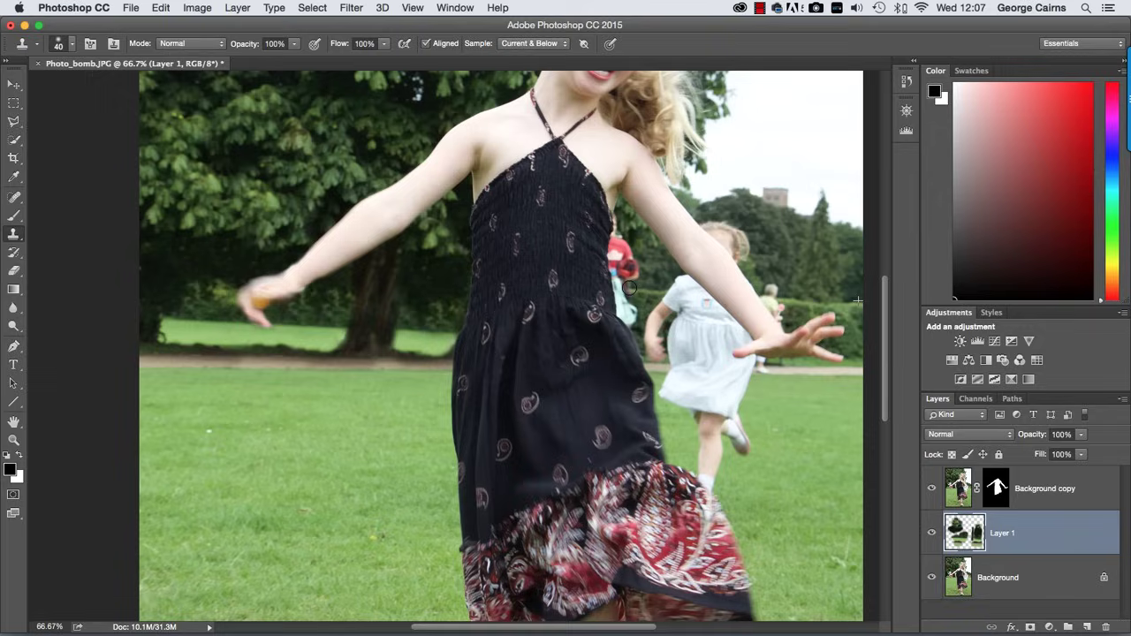
Clone hedge over the red-clad child and the distant figure beside the girl's raised hand.
mouse_move(618, 287)
mouse_down()
mouse_move(627, 316)
mouse_move(633, 306)
mouse_move(613, 317)
mouse_move(621, 310)
mouse_up()
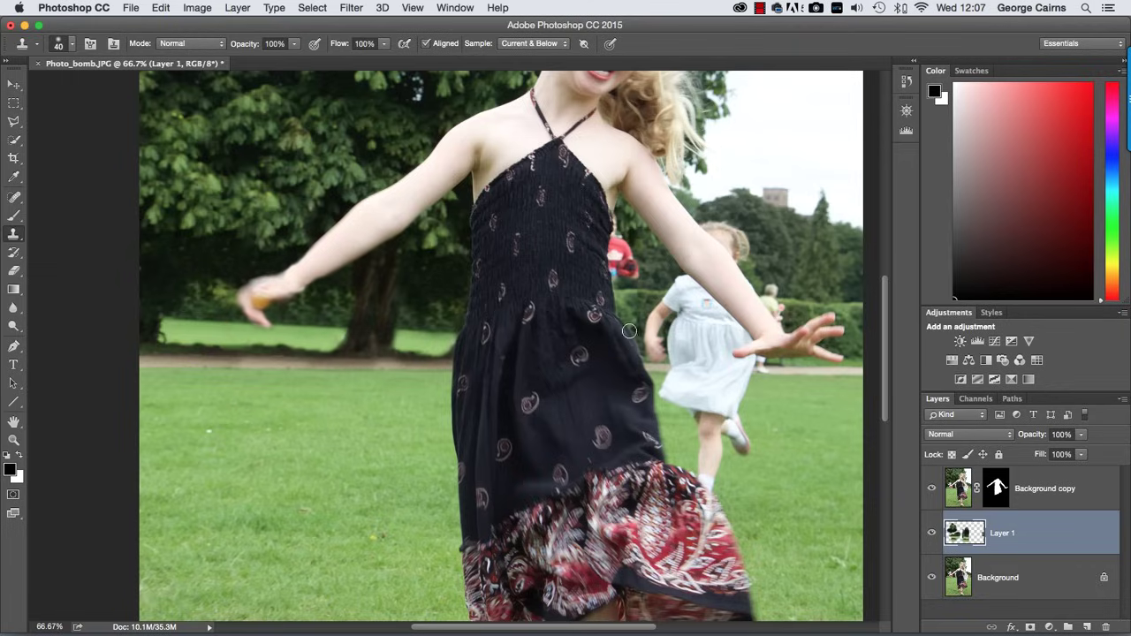
drag(621, 235, 631, 267)
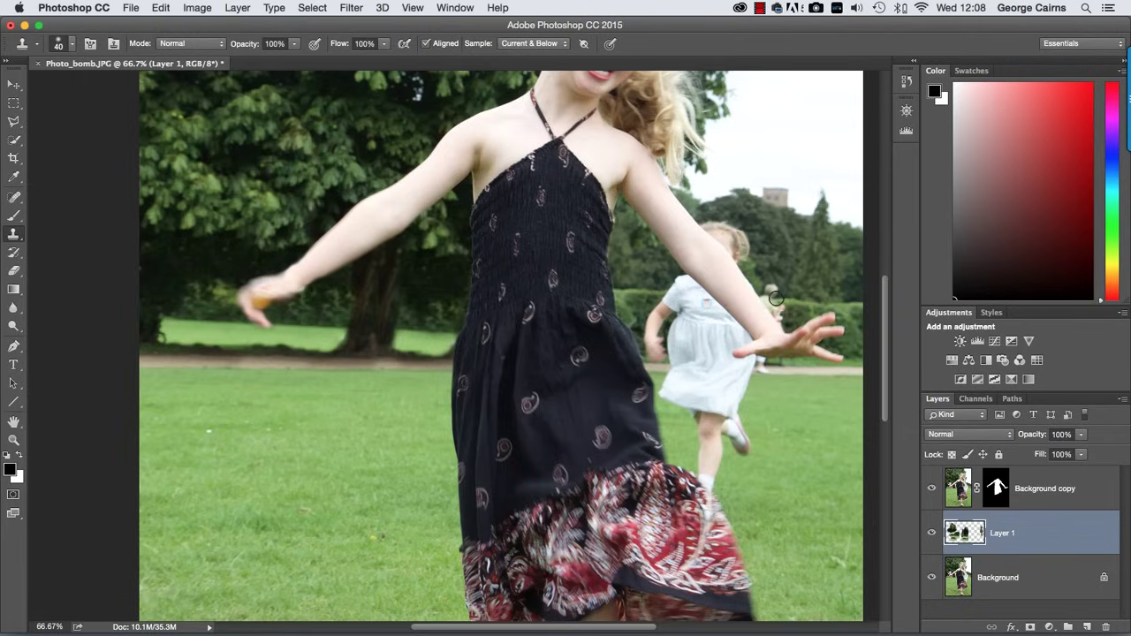
mouse_move(775, 298)
mouse_down()
mouse_move(765, 288)
mouse_move(782, 299)
mouse_move(778, 312)
mouse_up()
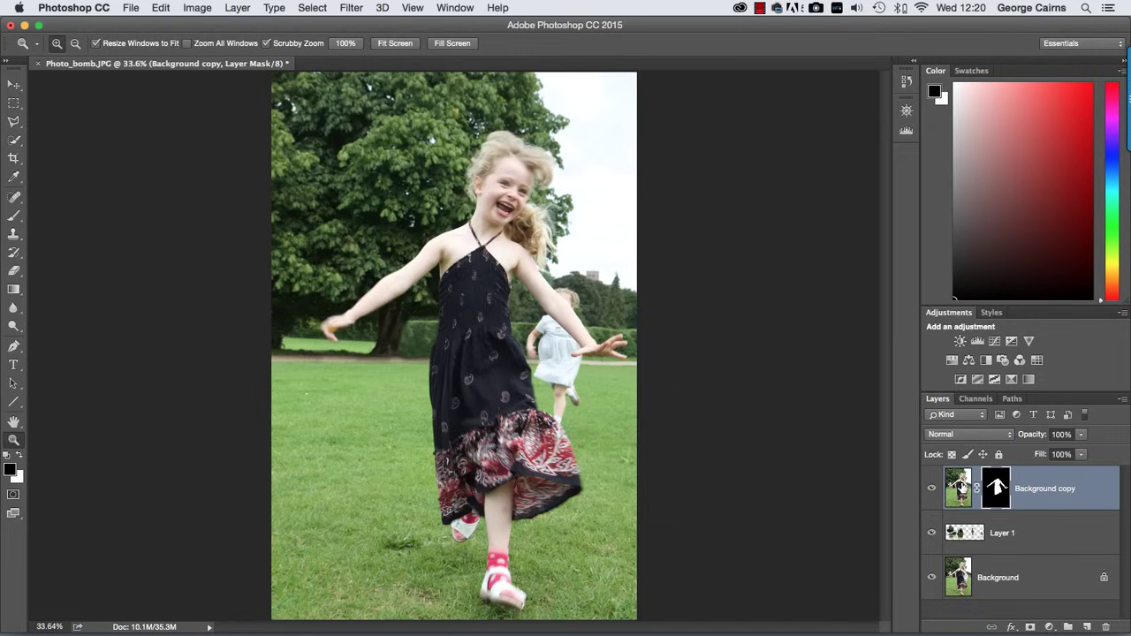
Hide and reshow the Background copy and Layer 1 to compare against the original.
click(932, 492)
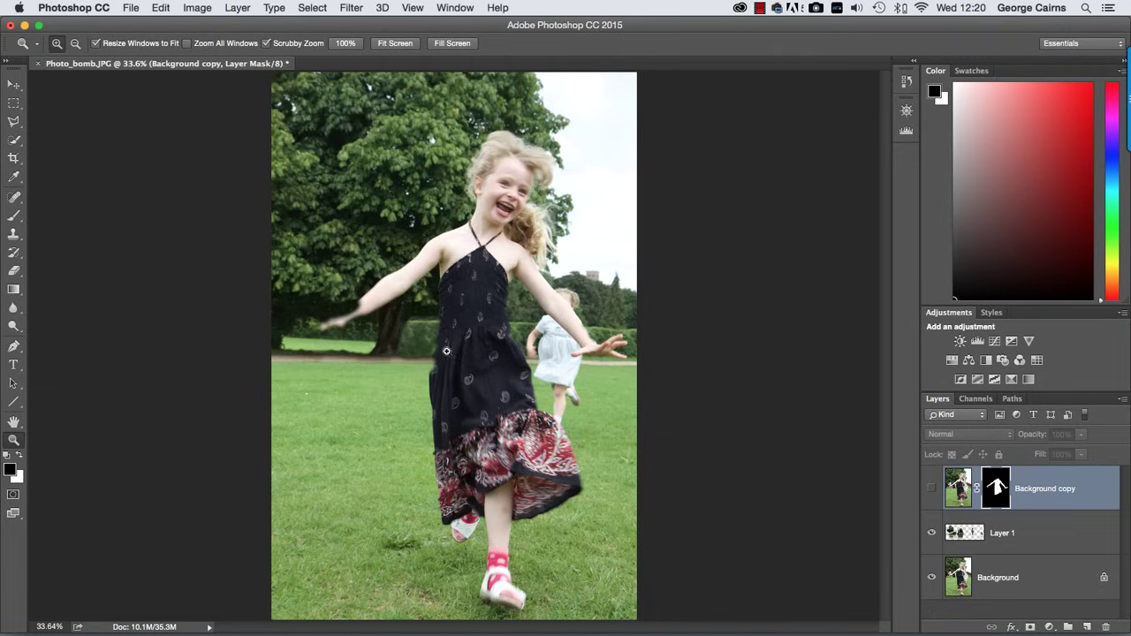
click(932, 535)
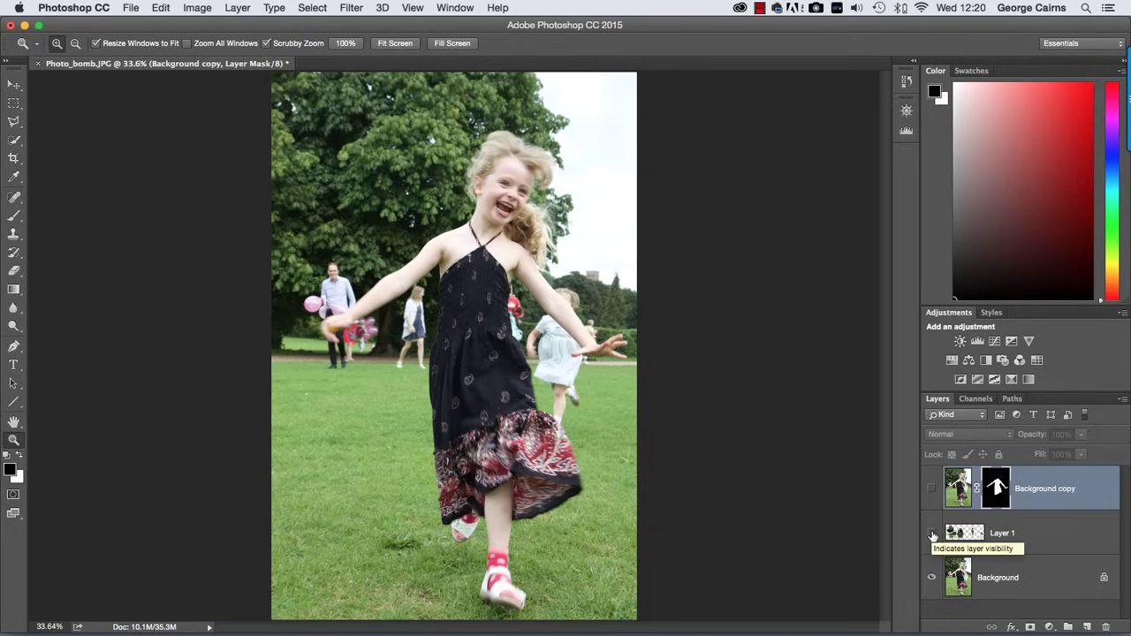
click(932, 535)
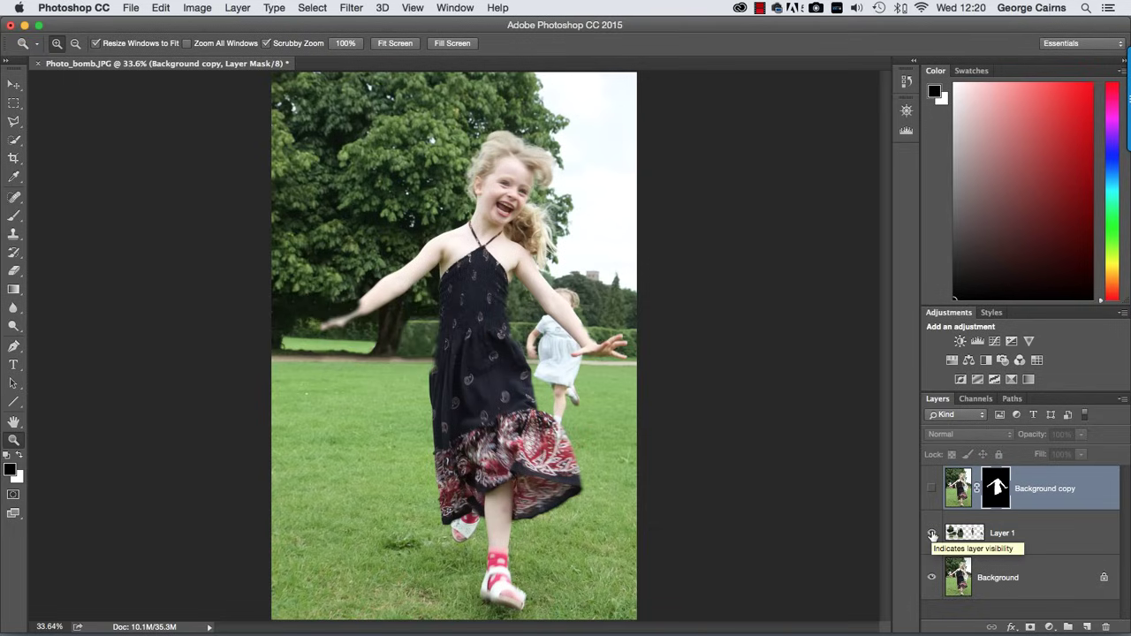
click(932, 490)
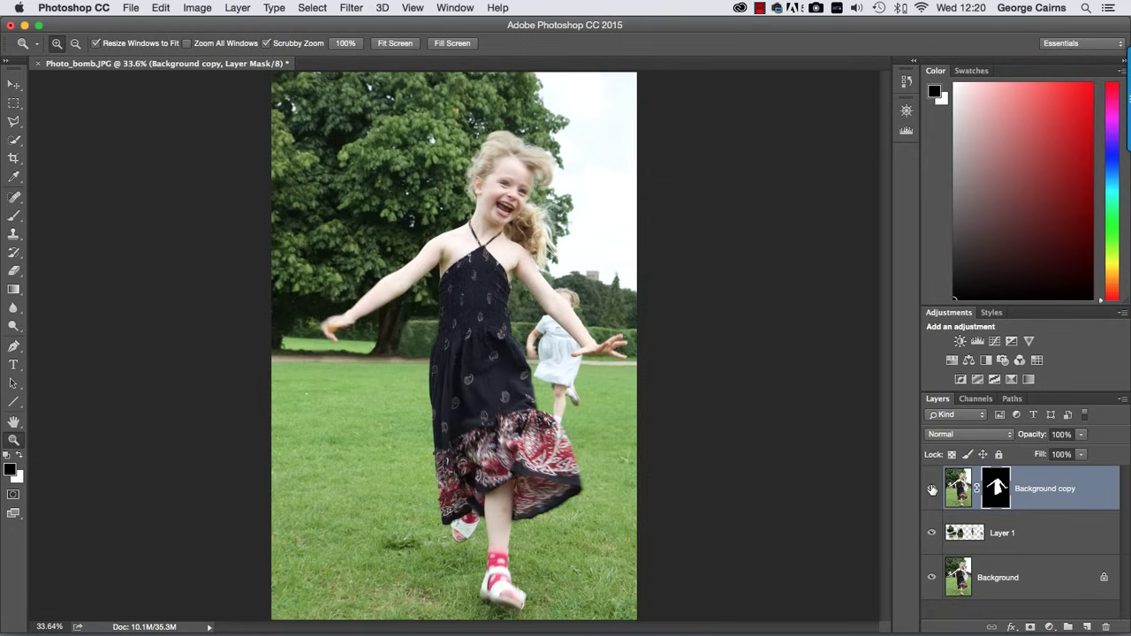
Zoom to 100% on the girl's outstretched hand.
click(332, 326)
click(342, 319)
click(339, 323)
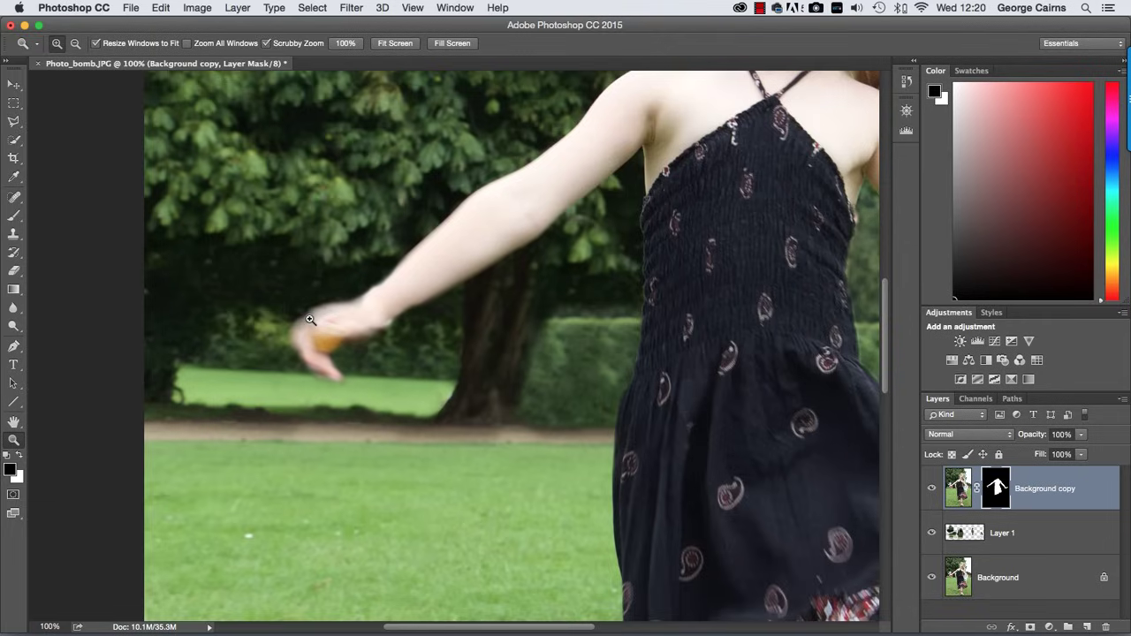
Refine the girl's layer mask edge: Smooth 37, Feather 1.2 px, Contrast 23%, Shift Edge -7%.
double_click(995, 487)
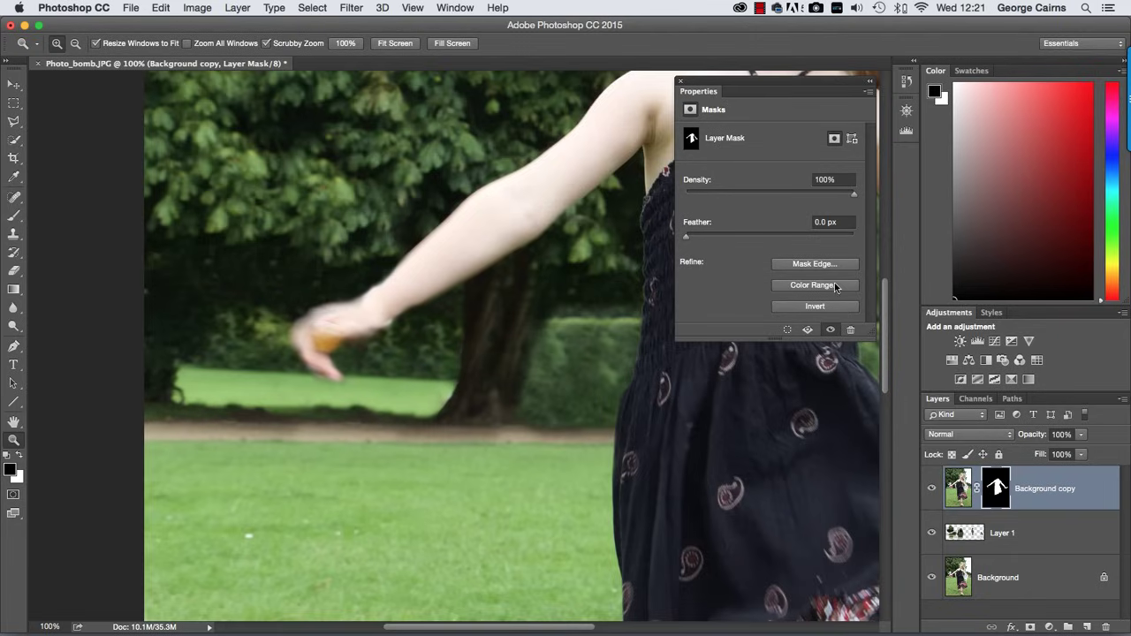
click(811, 265)
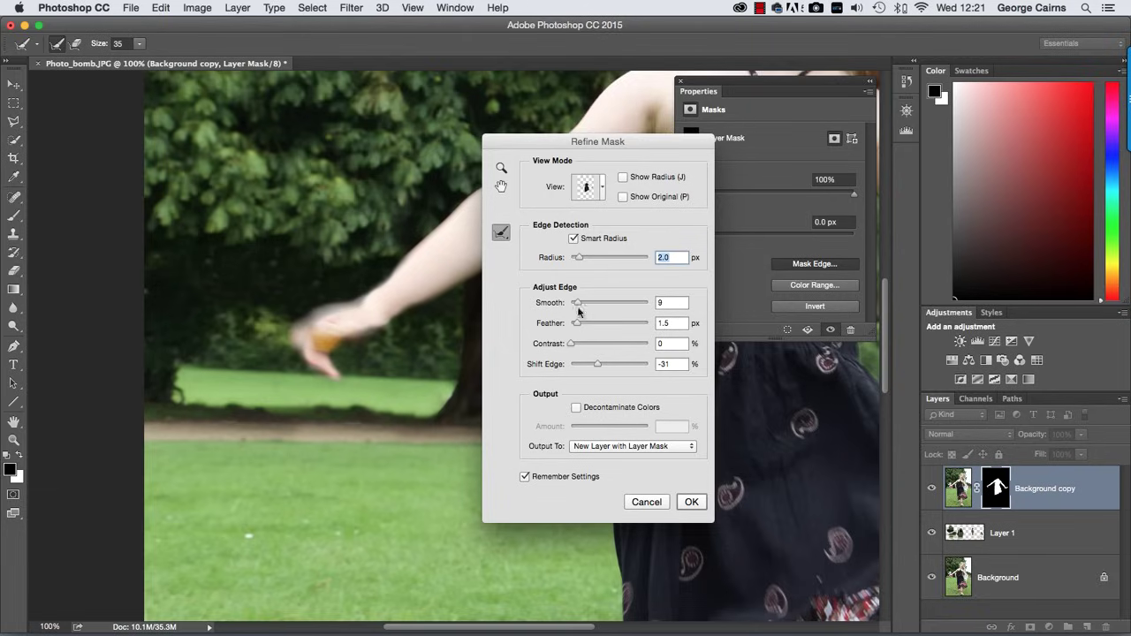
drag(571, 344, 588, 346)
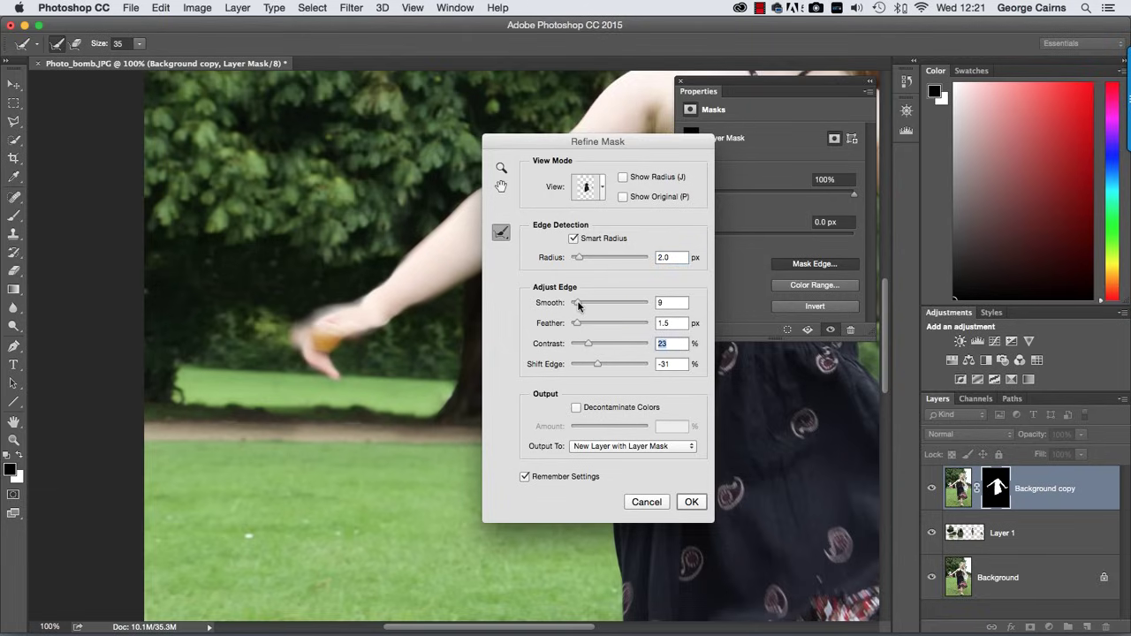
drag(579, 306, 596, 304)
drag(601, 306, 574, 325)
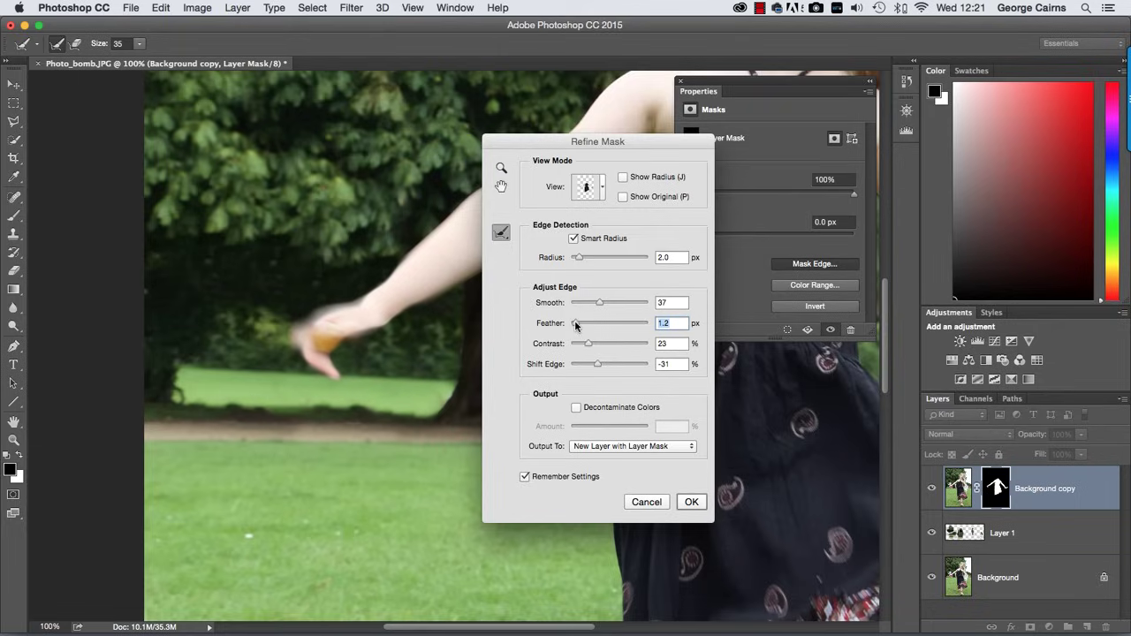
click(600, 366)
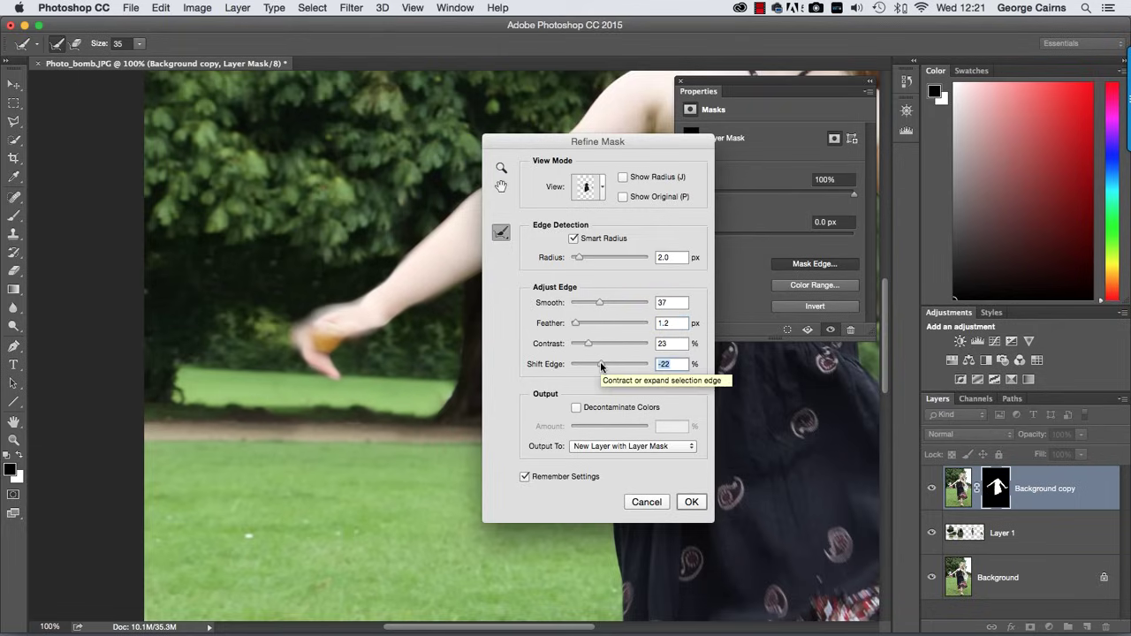
drag(600, 366, 606, 367)
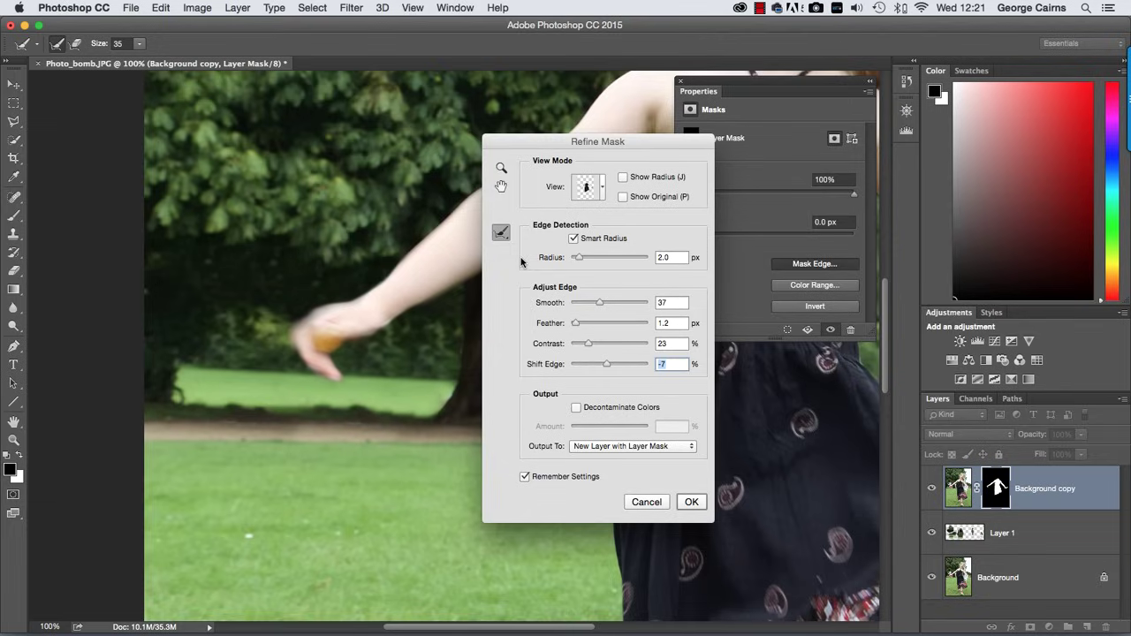
click(696, 503)
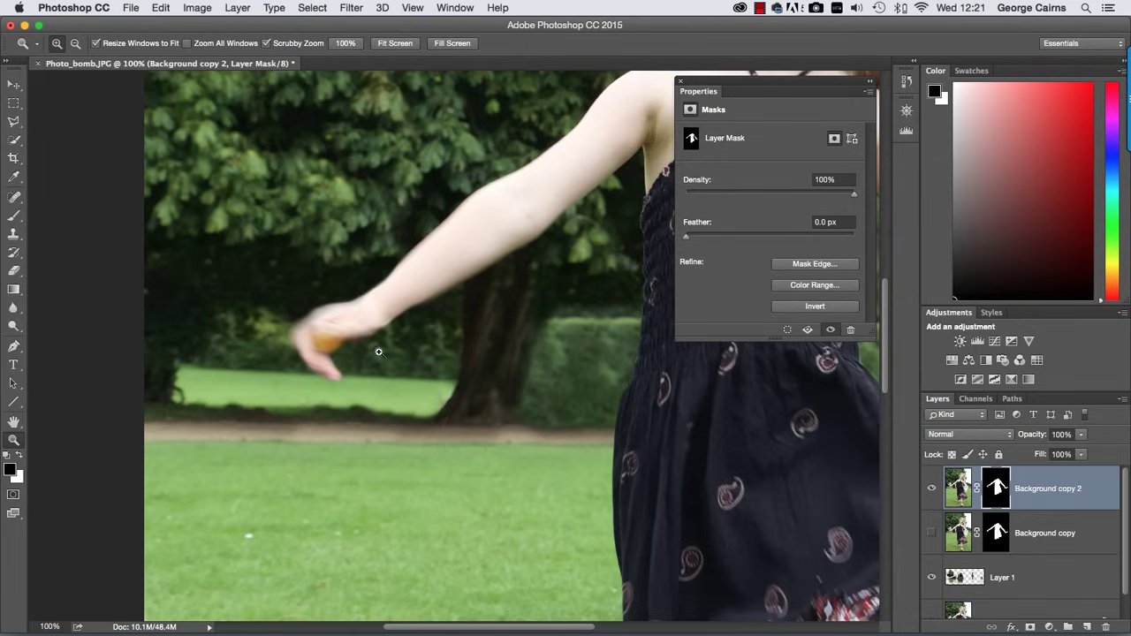
Fit the photo on screen, then zoom to full size on the girl's hand.
right_click(562, 369)
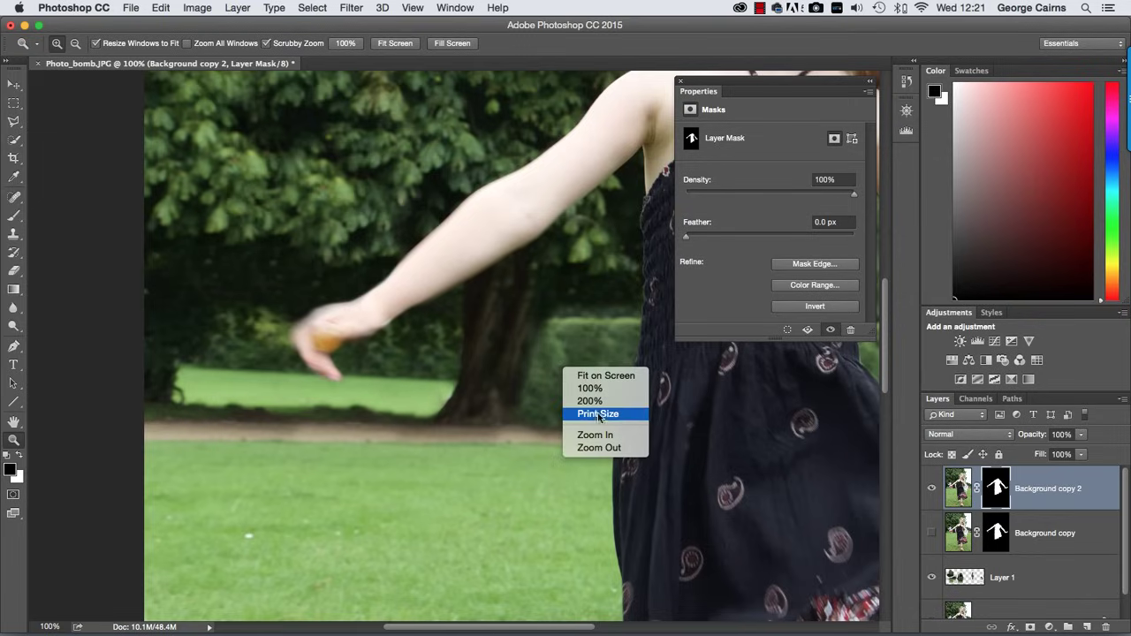
click(606, 376)
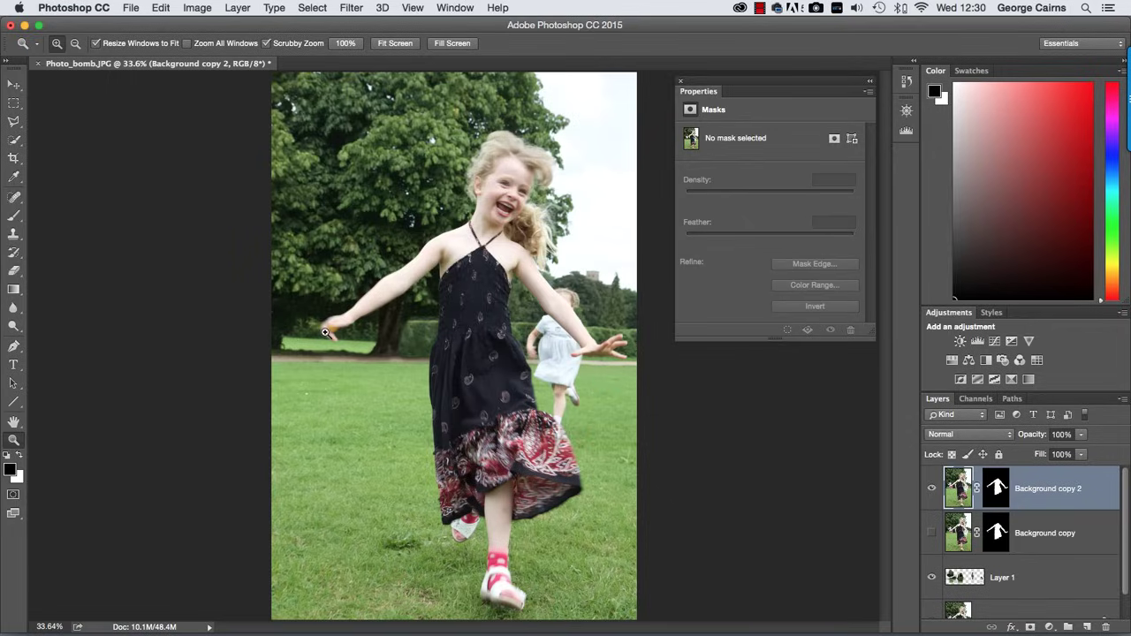
click(326, 333)
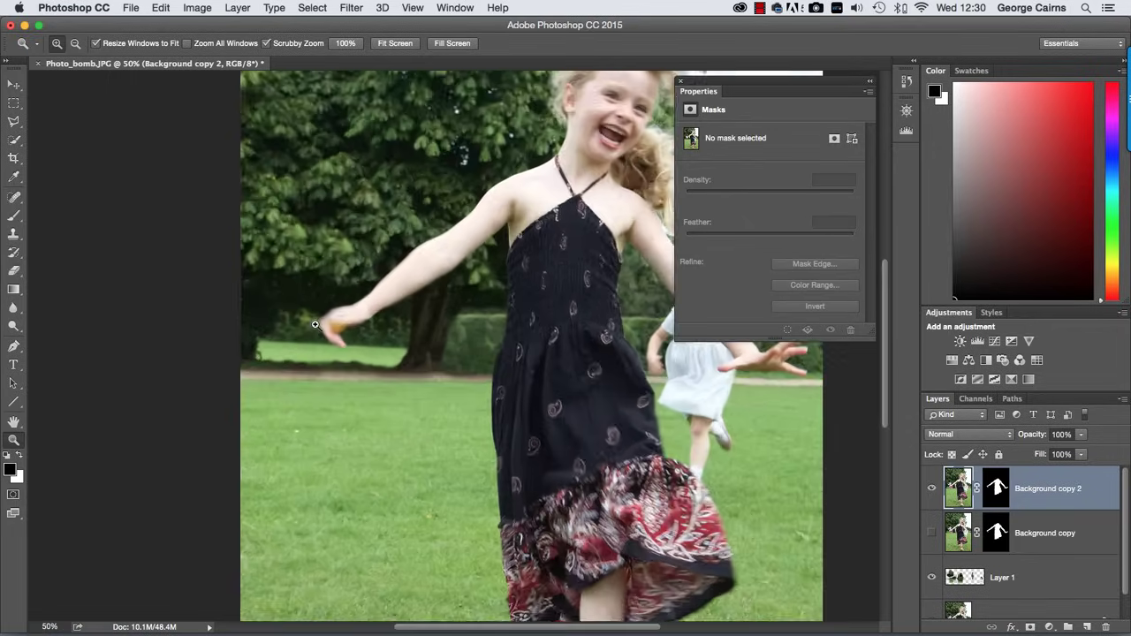
click(345, 326)
click(353, 328)
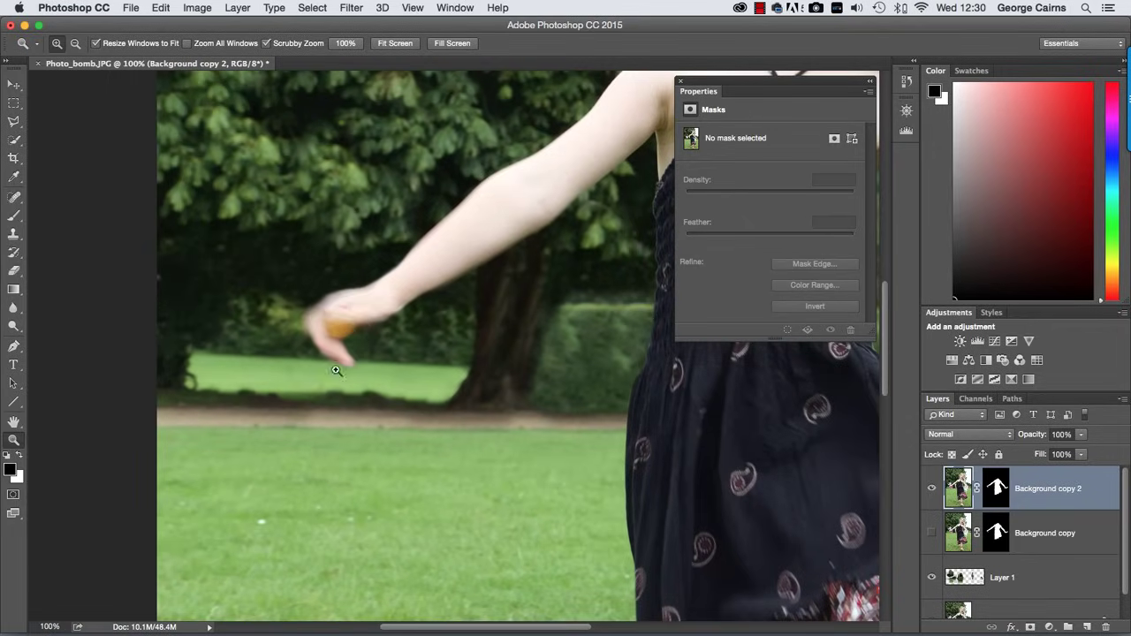
Add a Hue/Saturation adjustment layer with Yellows saturation lowered to -68.
click(1049, 627)
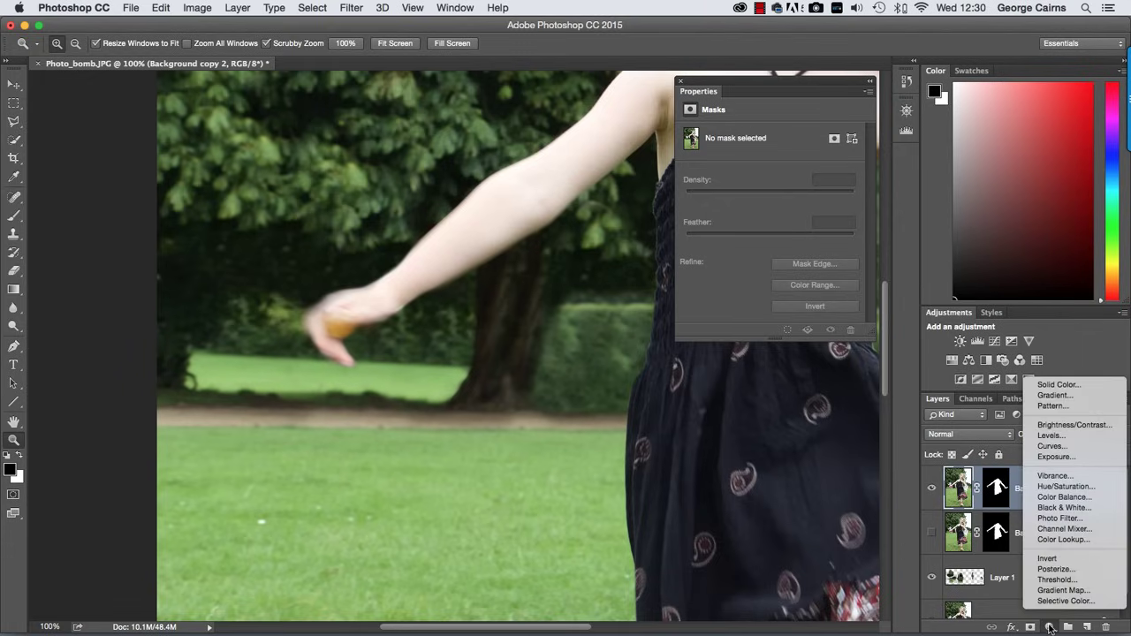
click(1059, 486)
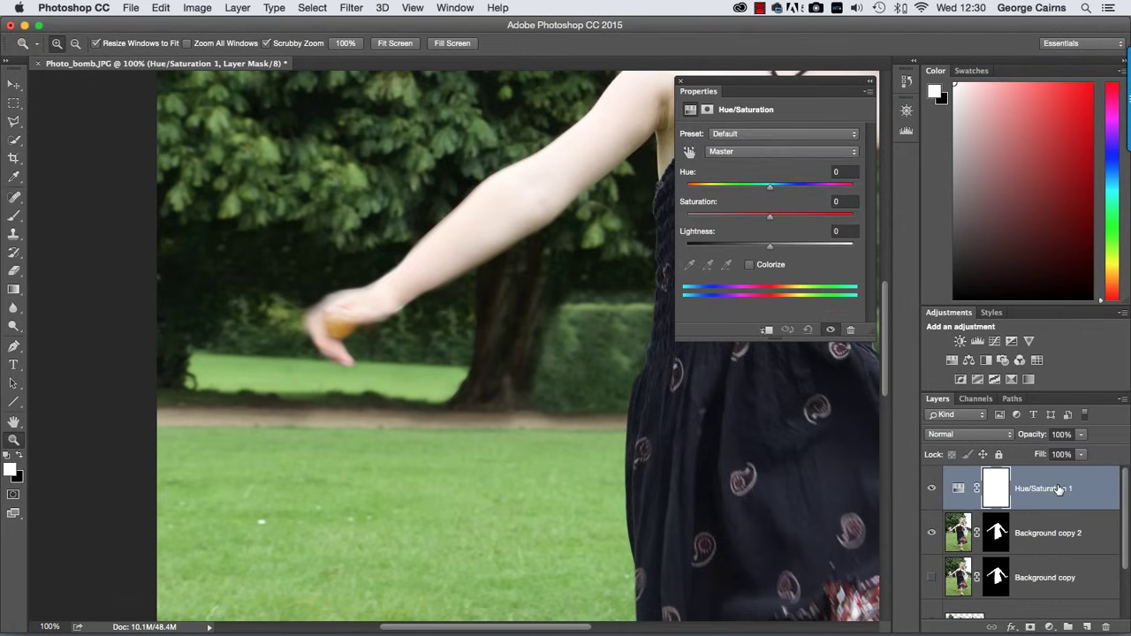
click(718, 152)
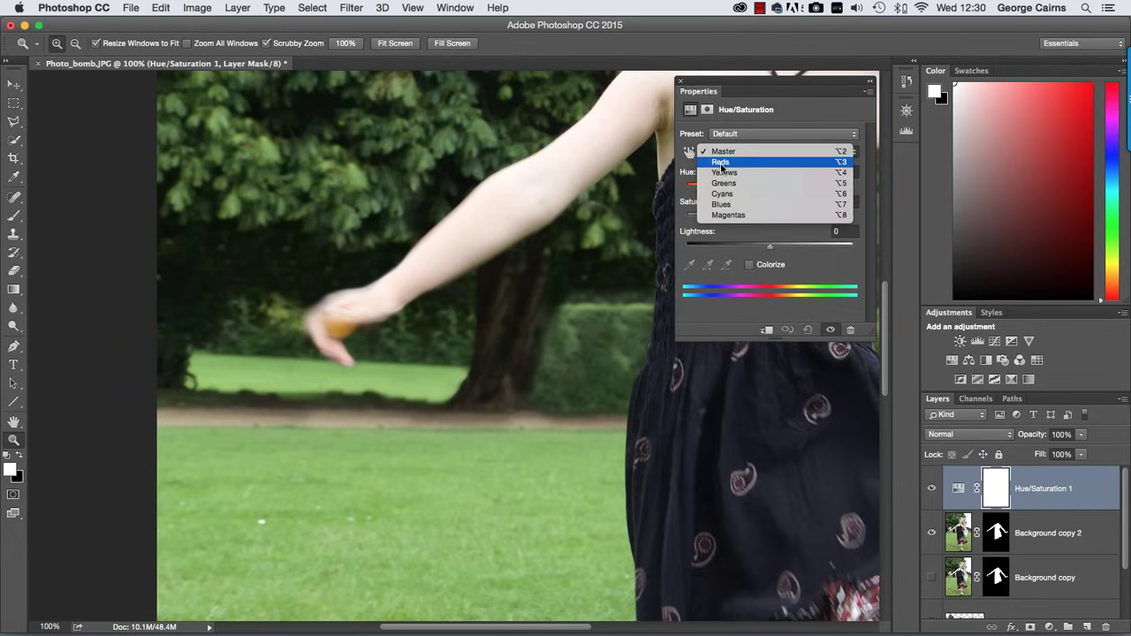
click(722, 172)
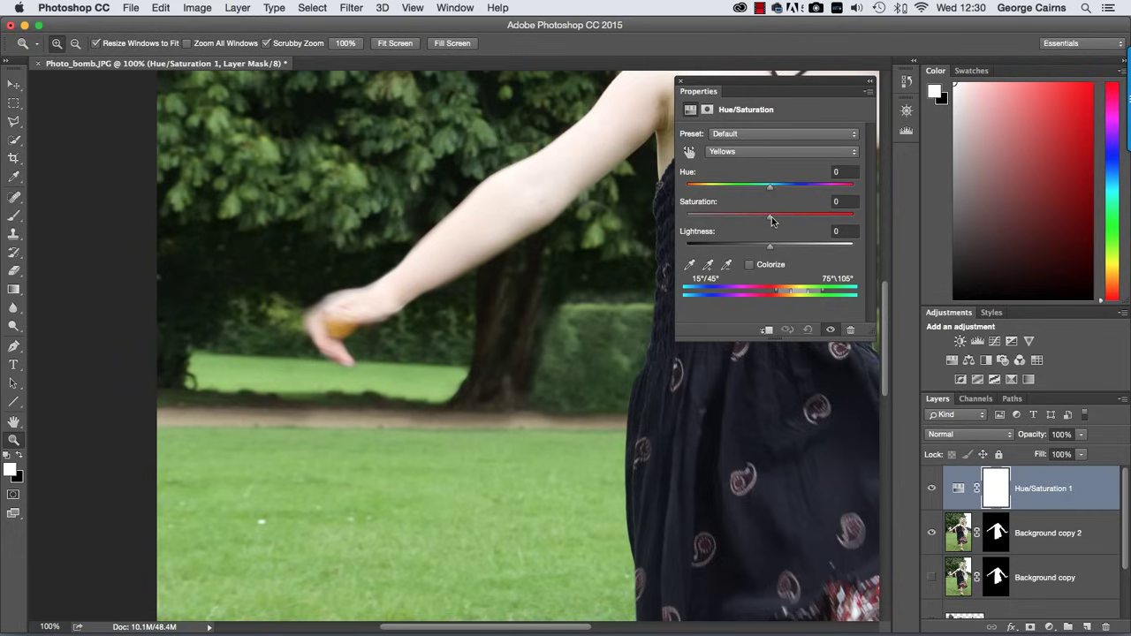
drag(771, 220, 709, 220)
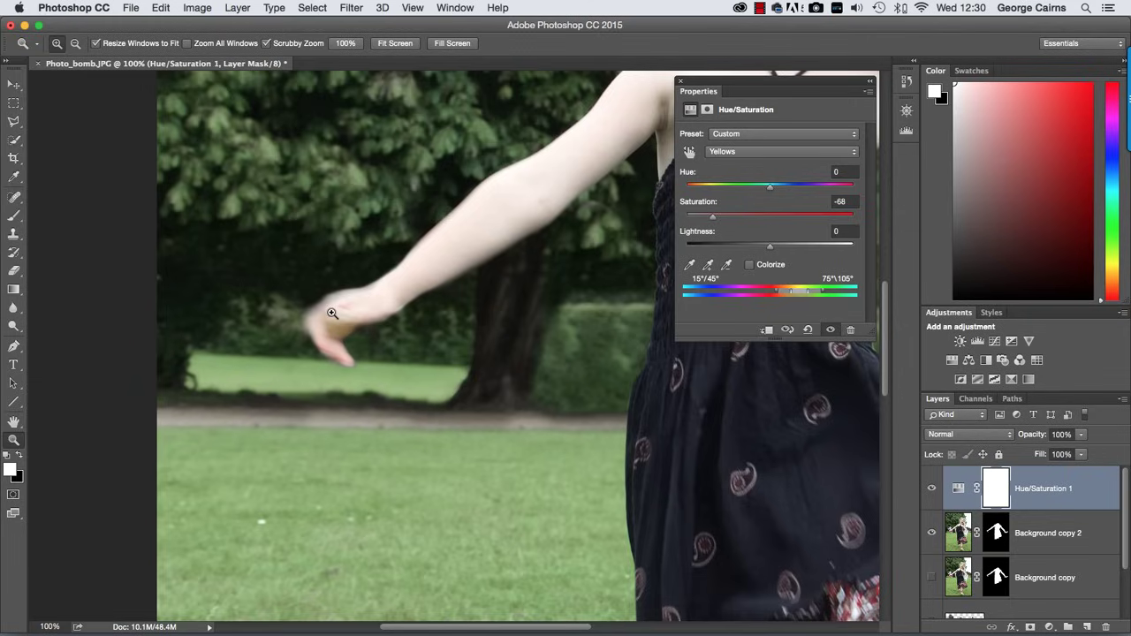
Invert the Hue/Saturation mask to black and brush white over the tinted hand area.
click(996, 481)
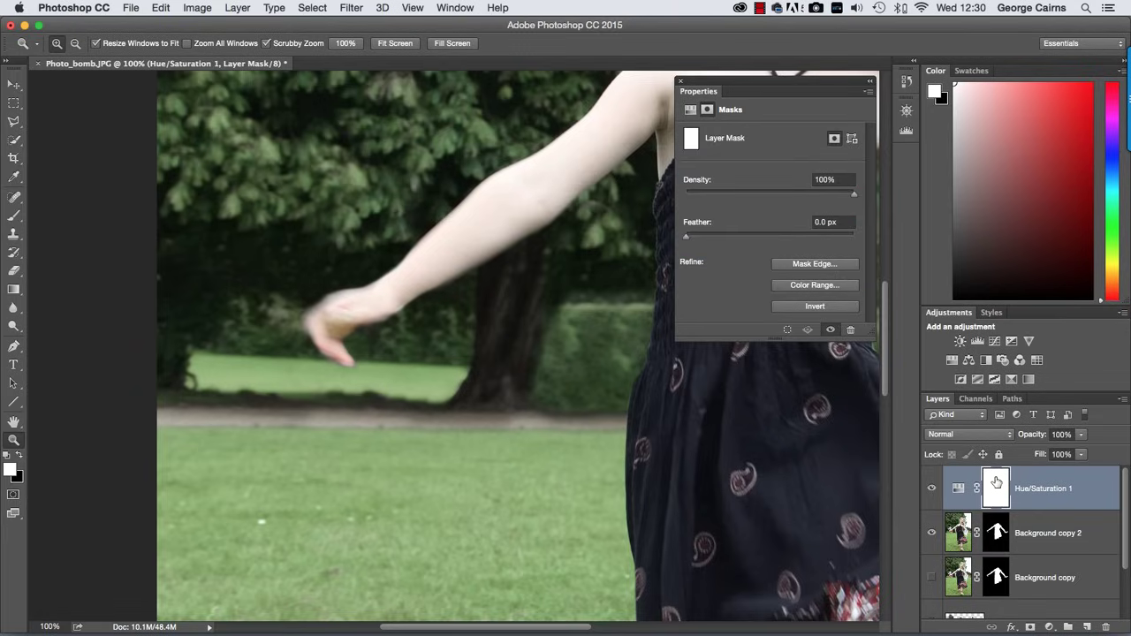
key(super+i)
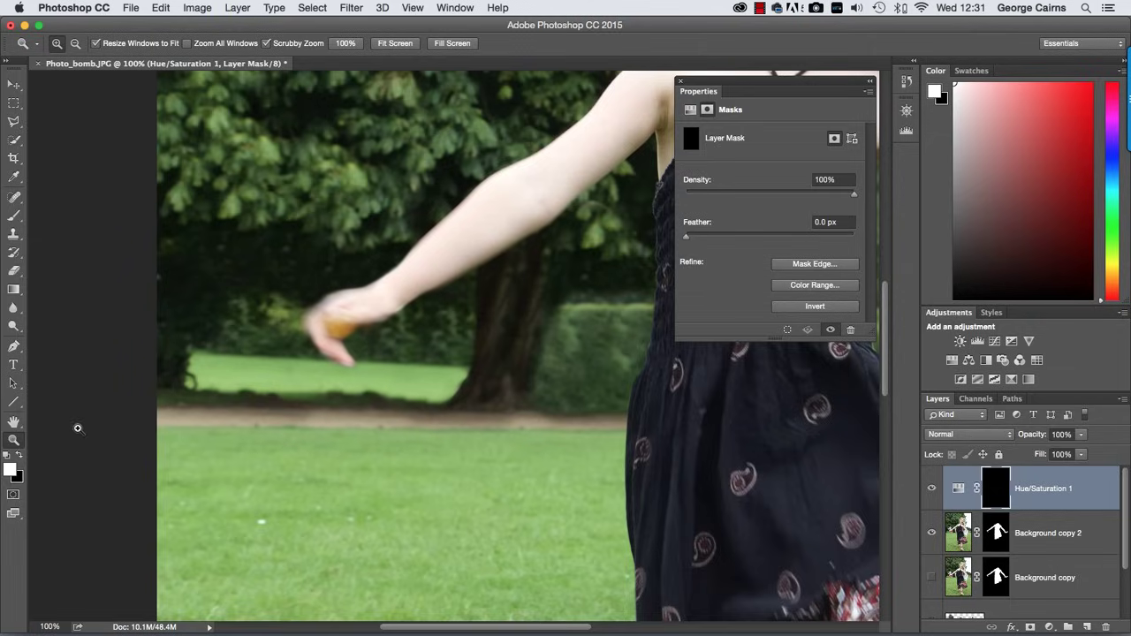
click(14, 214)
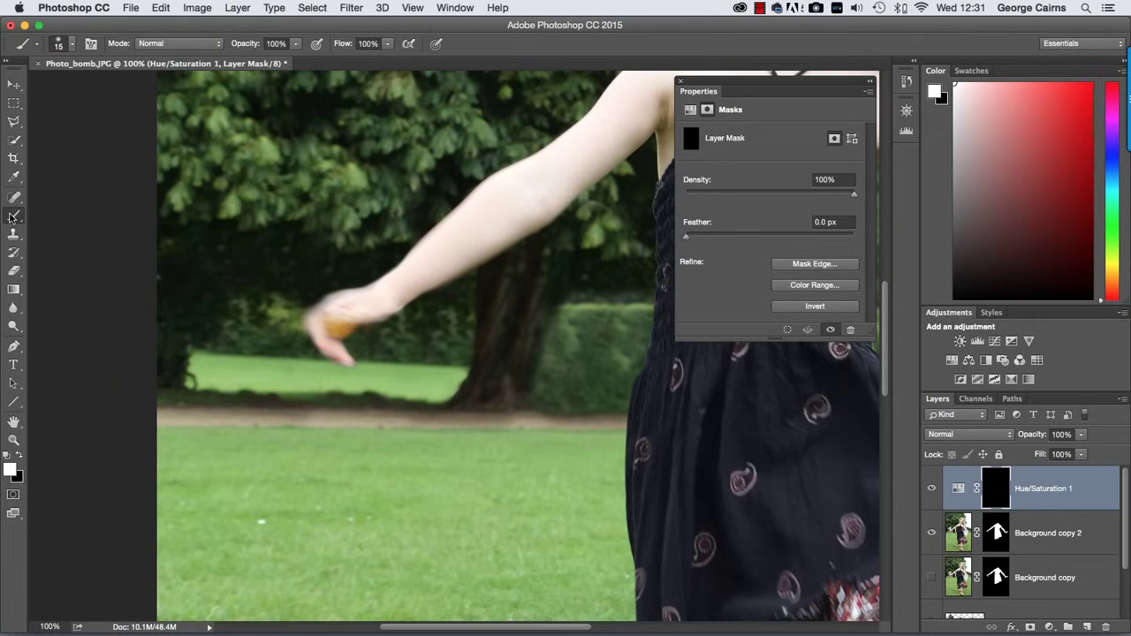
click(18, 456)
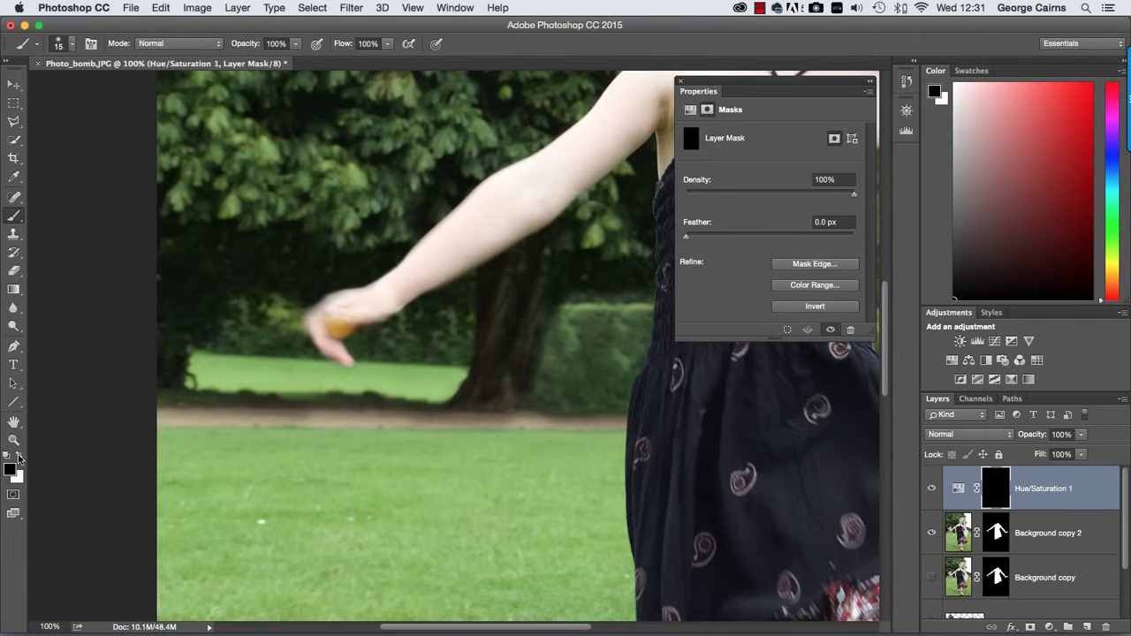
click(19, 456)
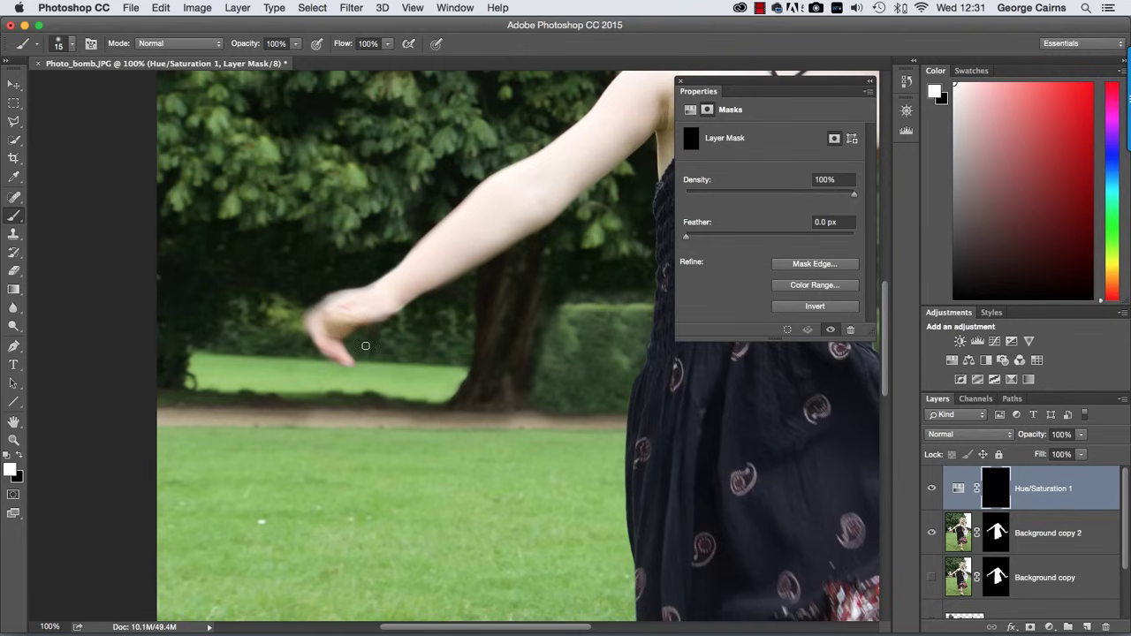
Fit the photo on screen and collapse the Properties panel.
key(z)
right_click(451, 332)
click(174, 346)
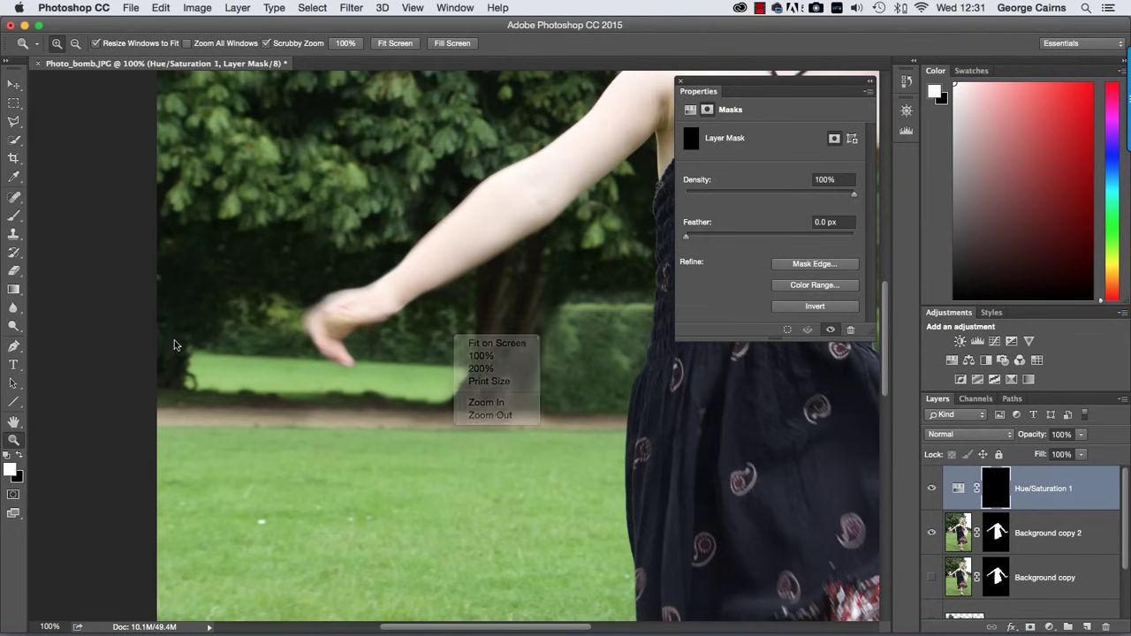
click(869, 80)
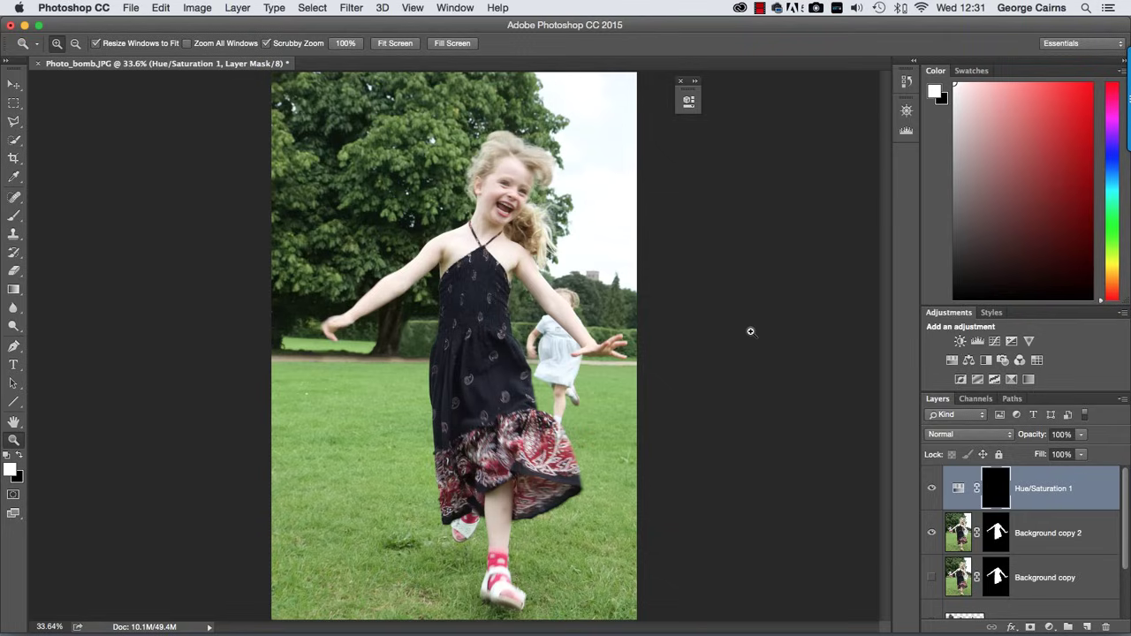